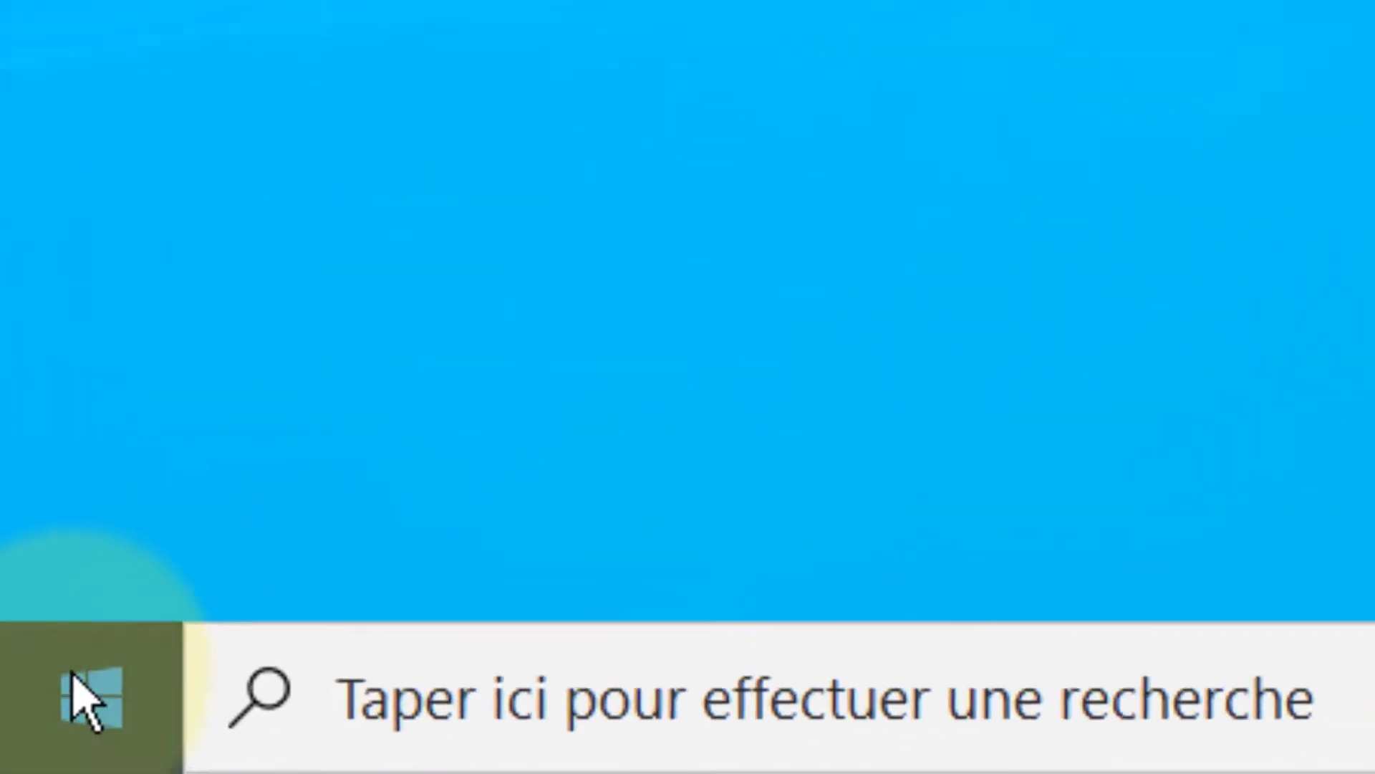
Turn off Effets de transparence in the Couleurs personalization settings of Windows and close the settings window
left_click(15, 754)
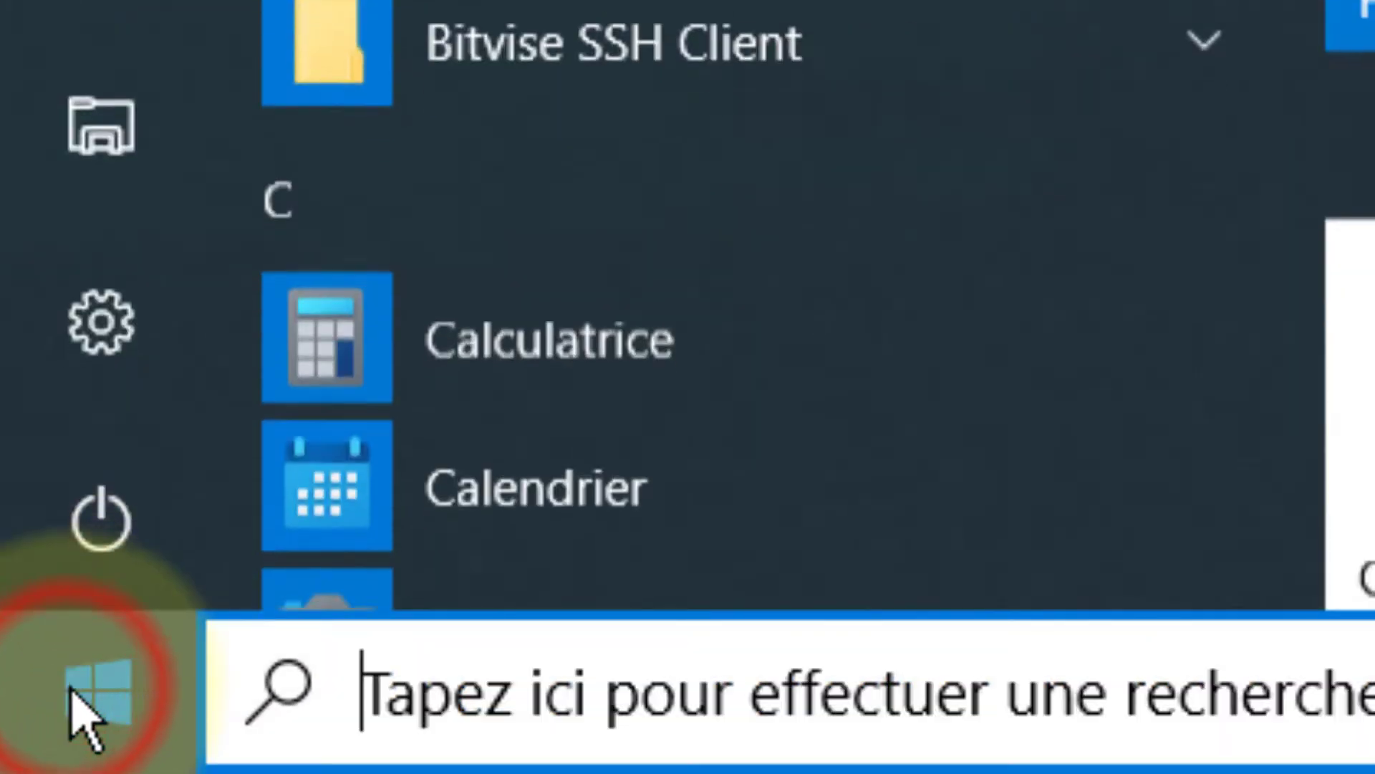
left_click(118, 356)
left_click(92, 353)
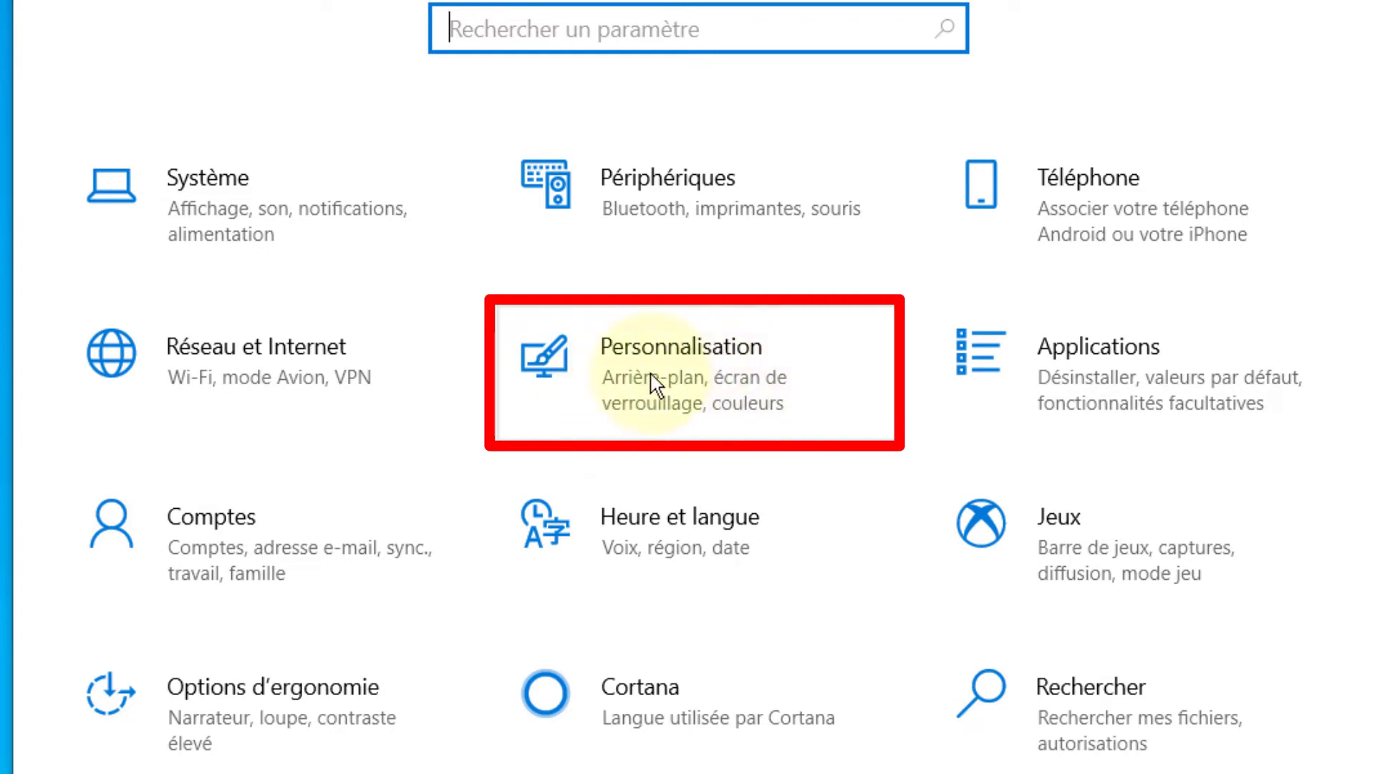
left_click(705, 401)
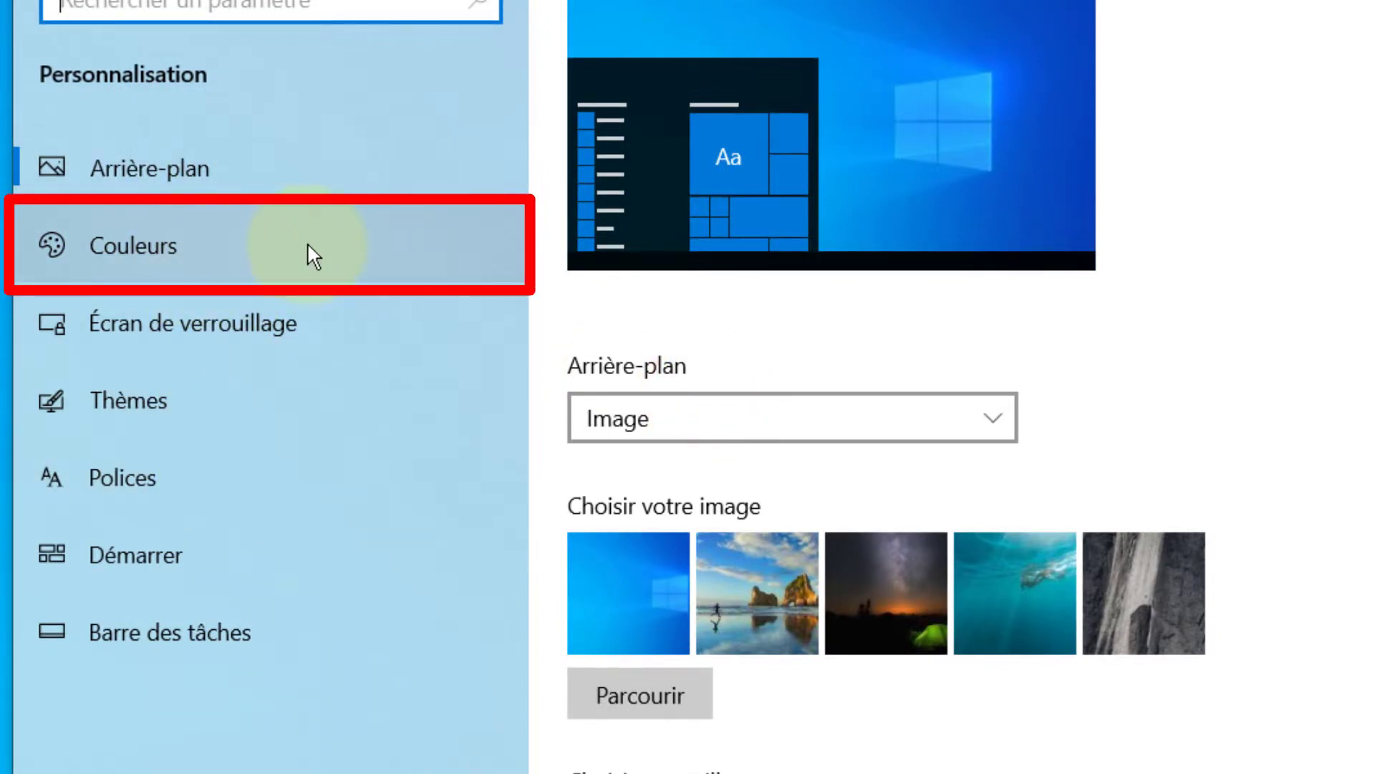
left_click(258, 247)
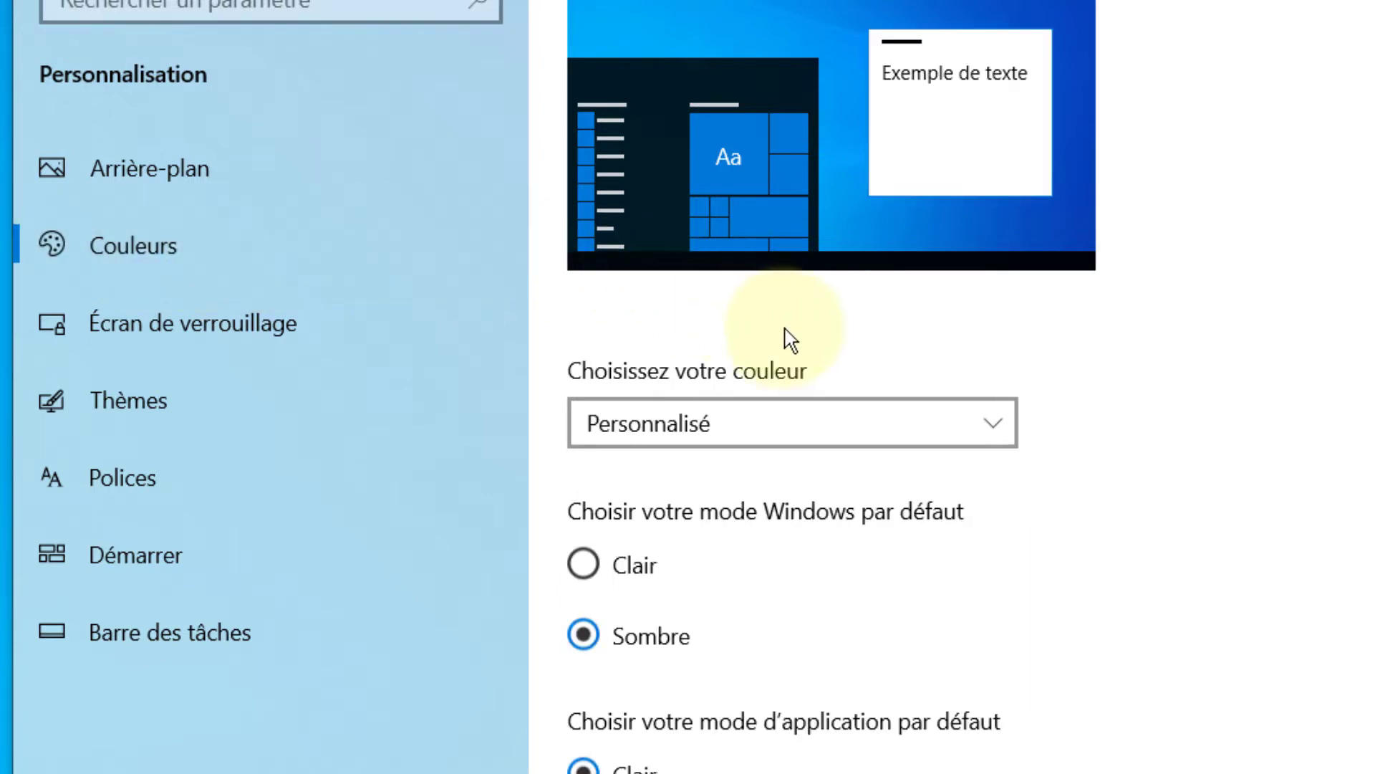
scroll(783, 337, "down", 8)
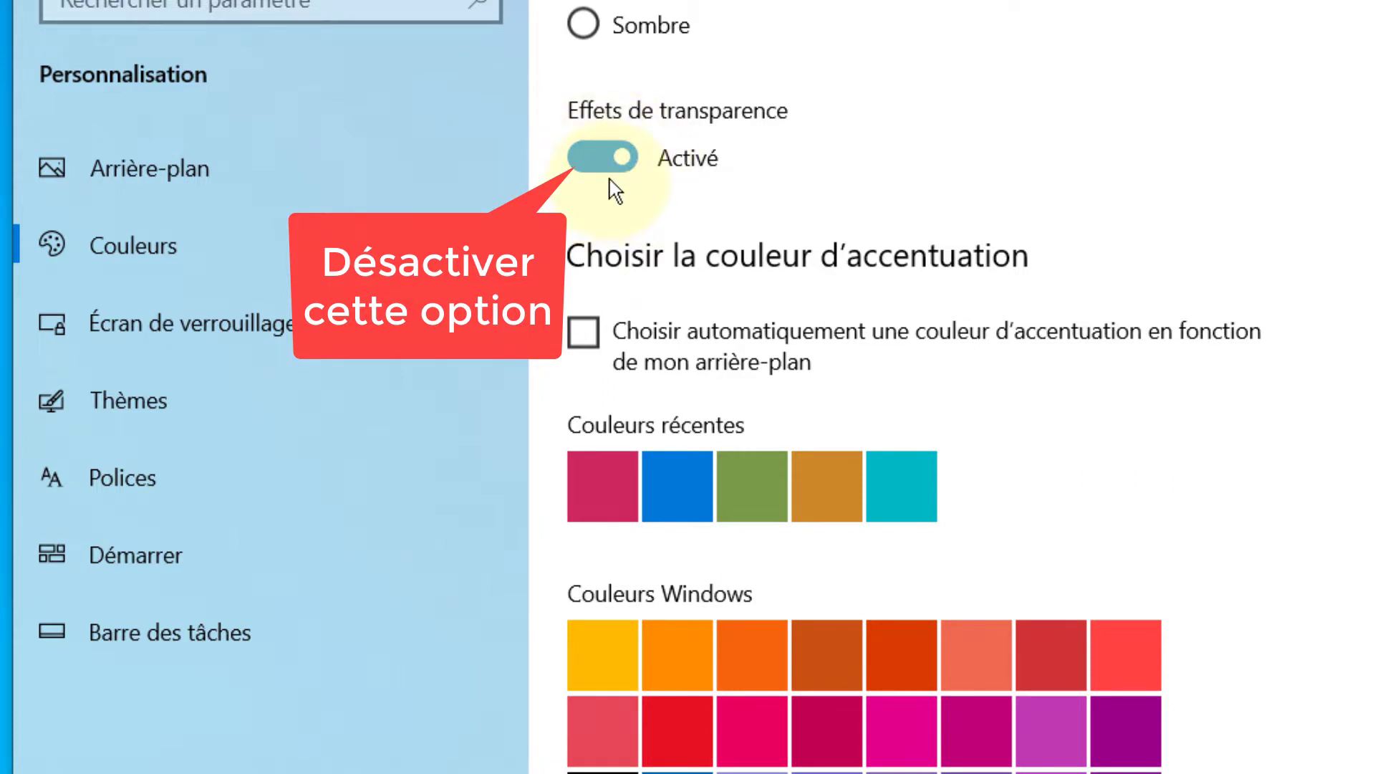
left_click(586, 157)
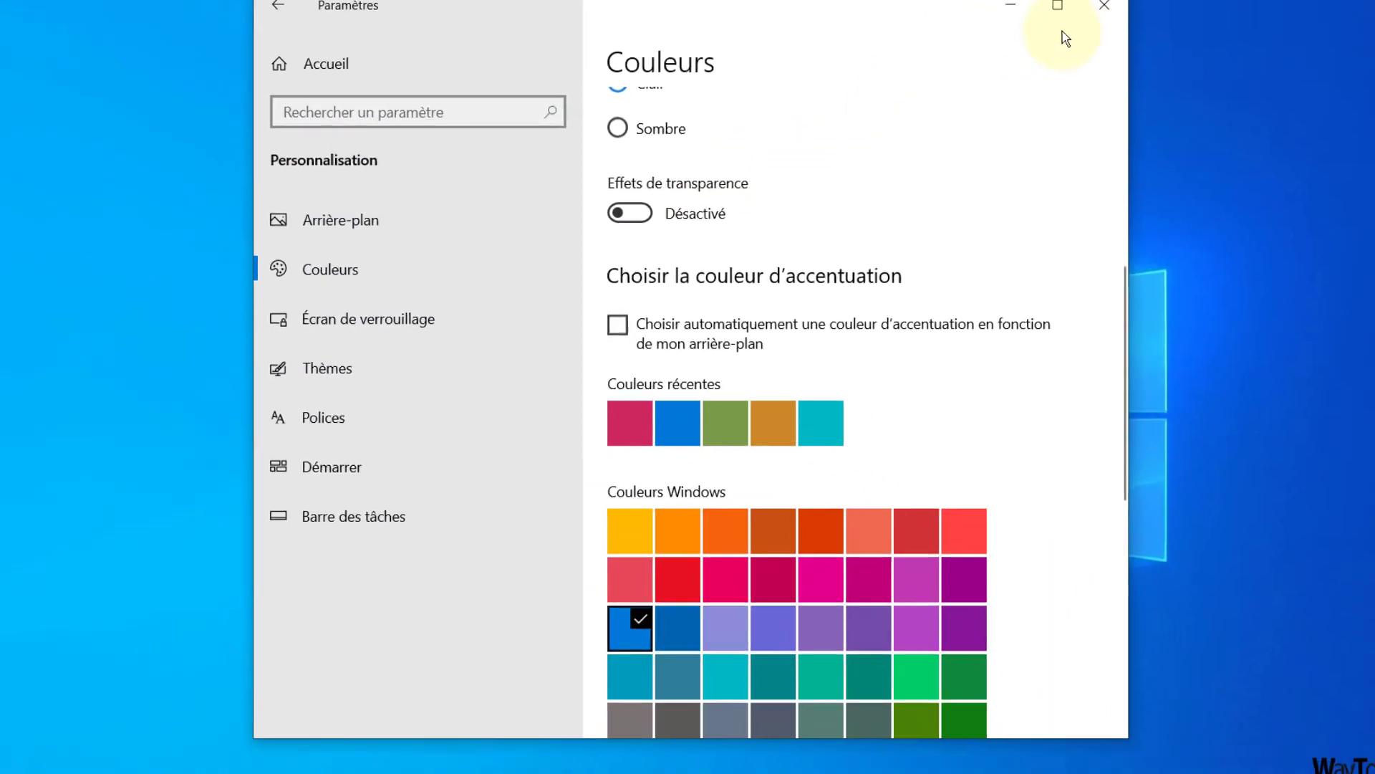
left_click(1089, 6)
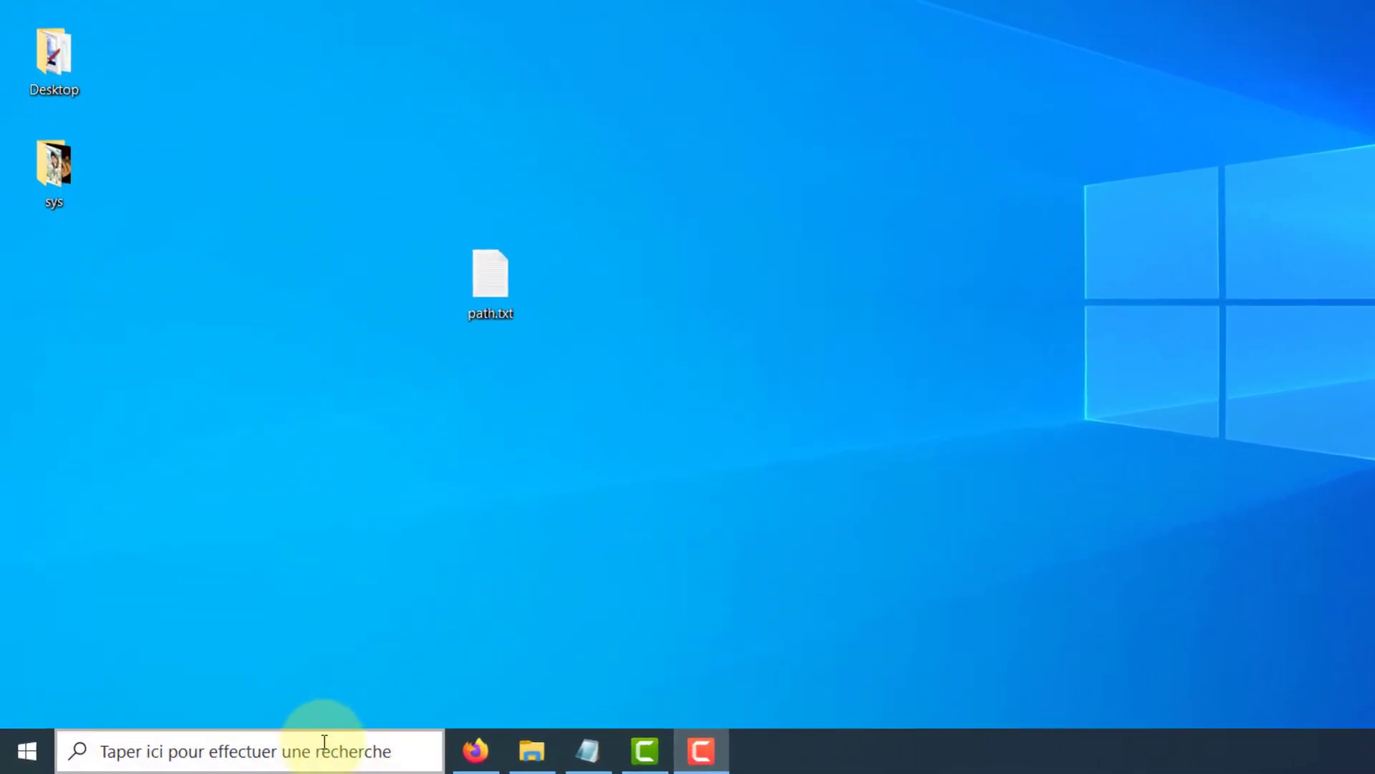
Search Windows for regedit and open the Registry Editor
left_click(275, 748)
type("regedit")
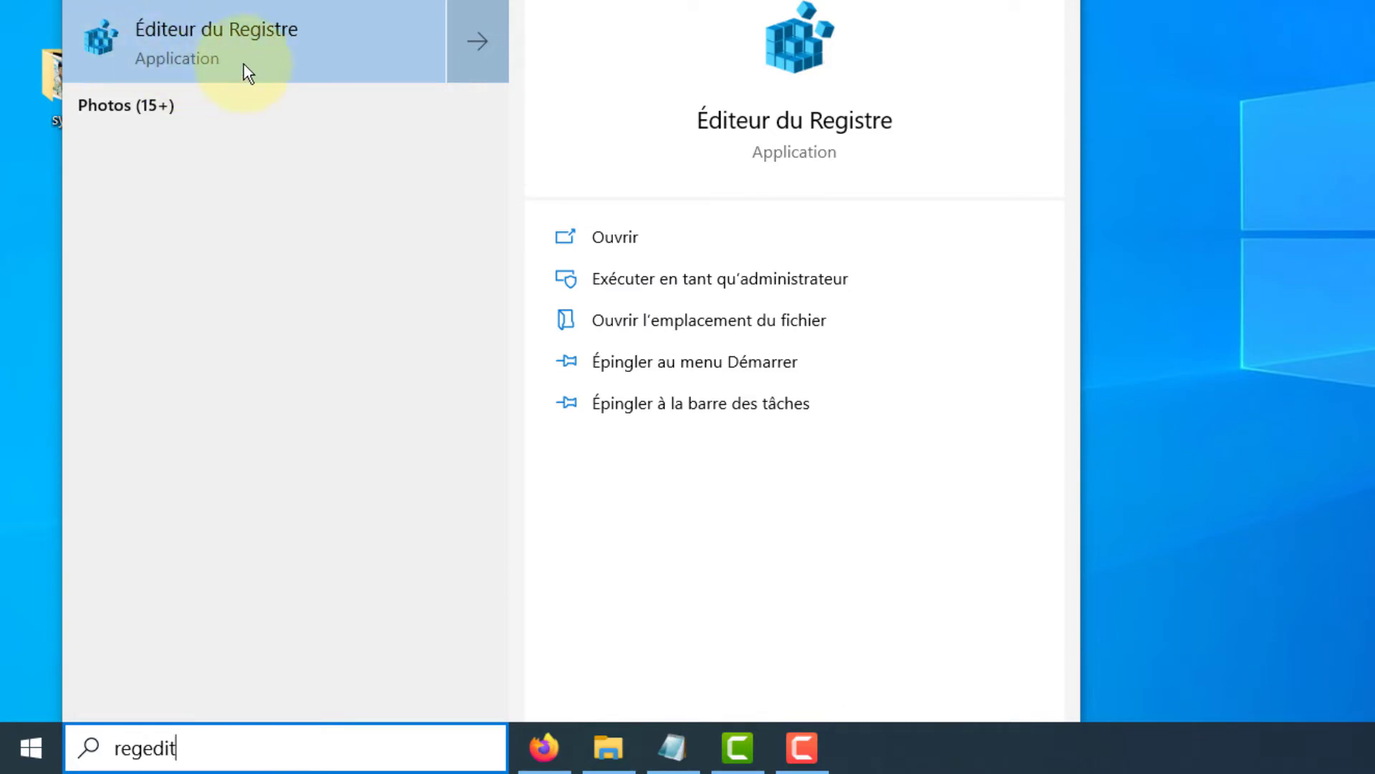
left_click(279, 65)
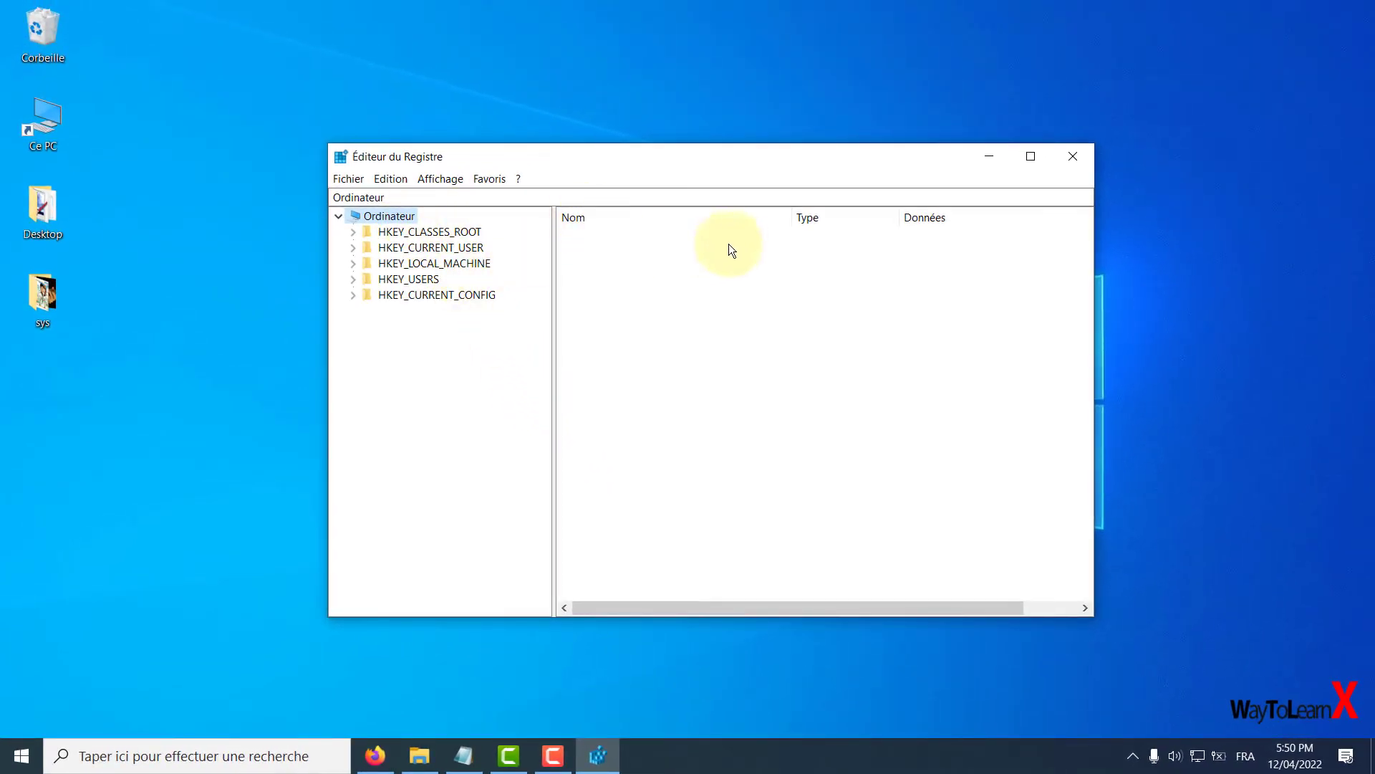
Minimize the Registry Editor, open path.txt from the desktop and copy the full registry path ending in Windows\System
left_click(979, 157)
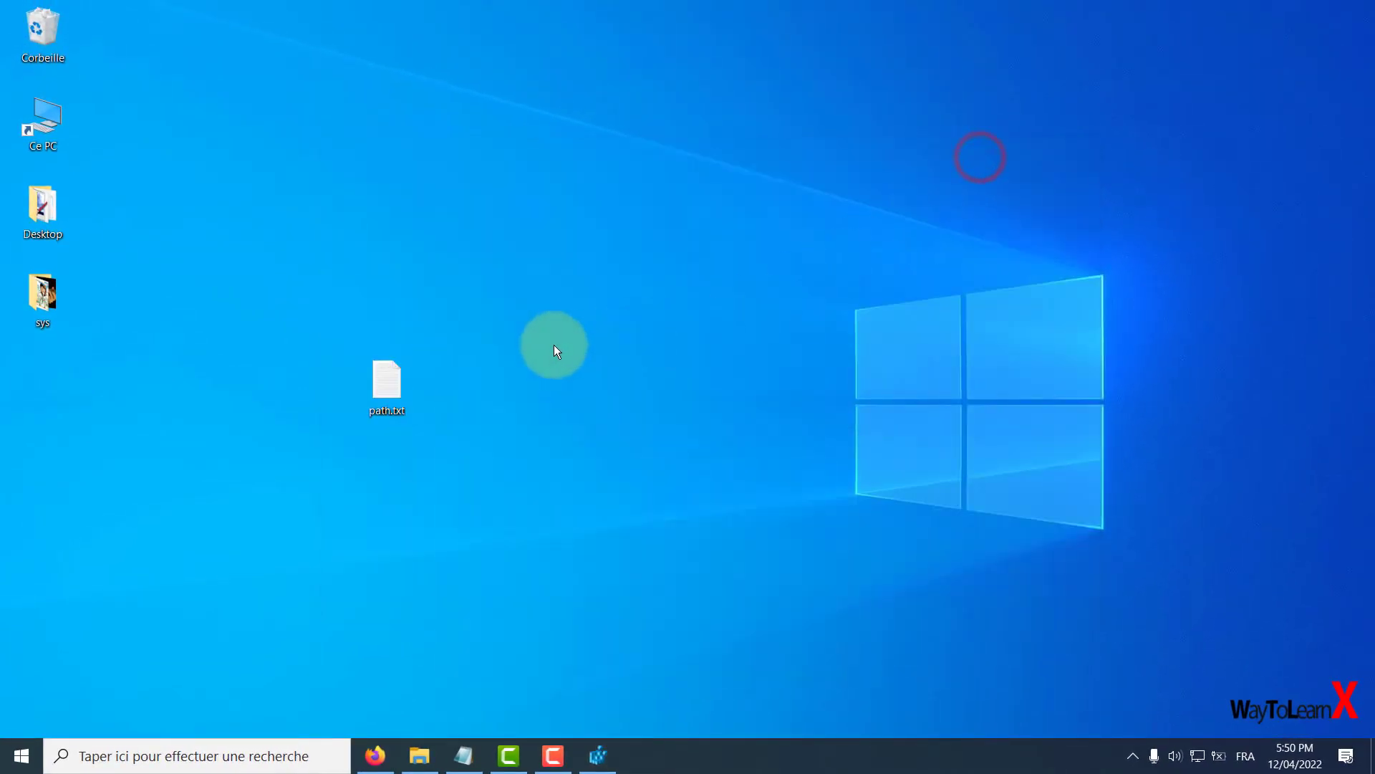
double_click(388, 385)
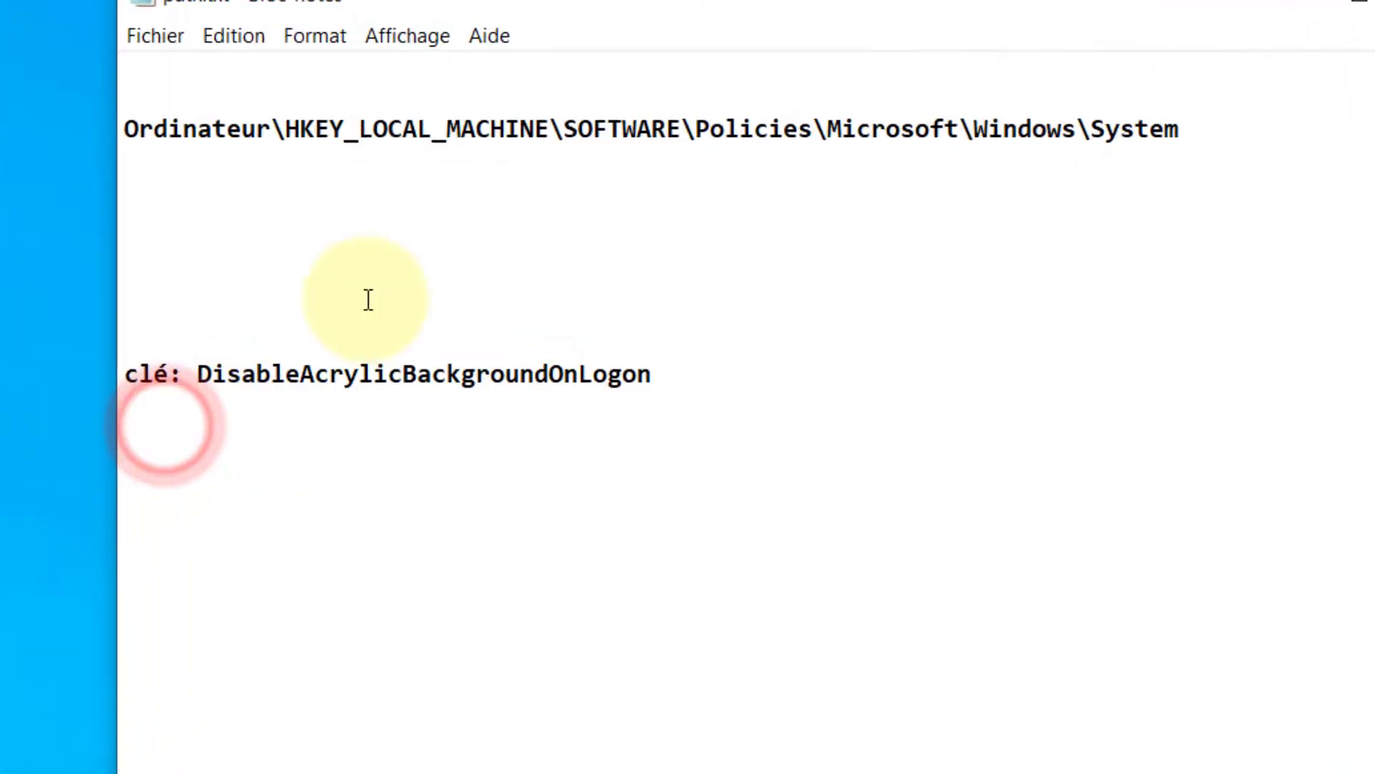
left_click_drag(1196, 125, 119, 109)
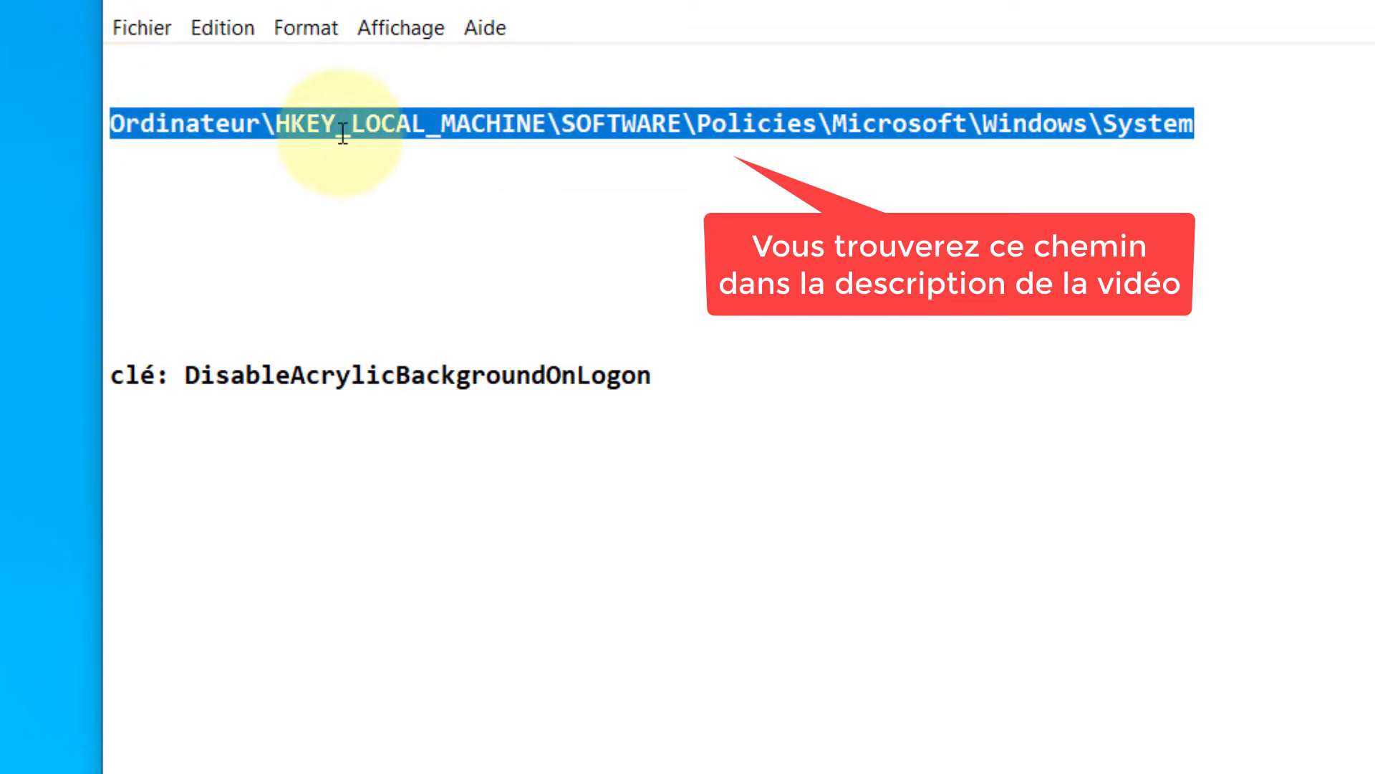
right_click(300, 123)
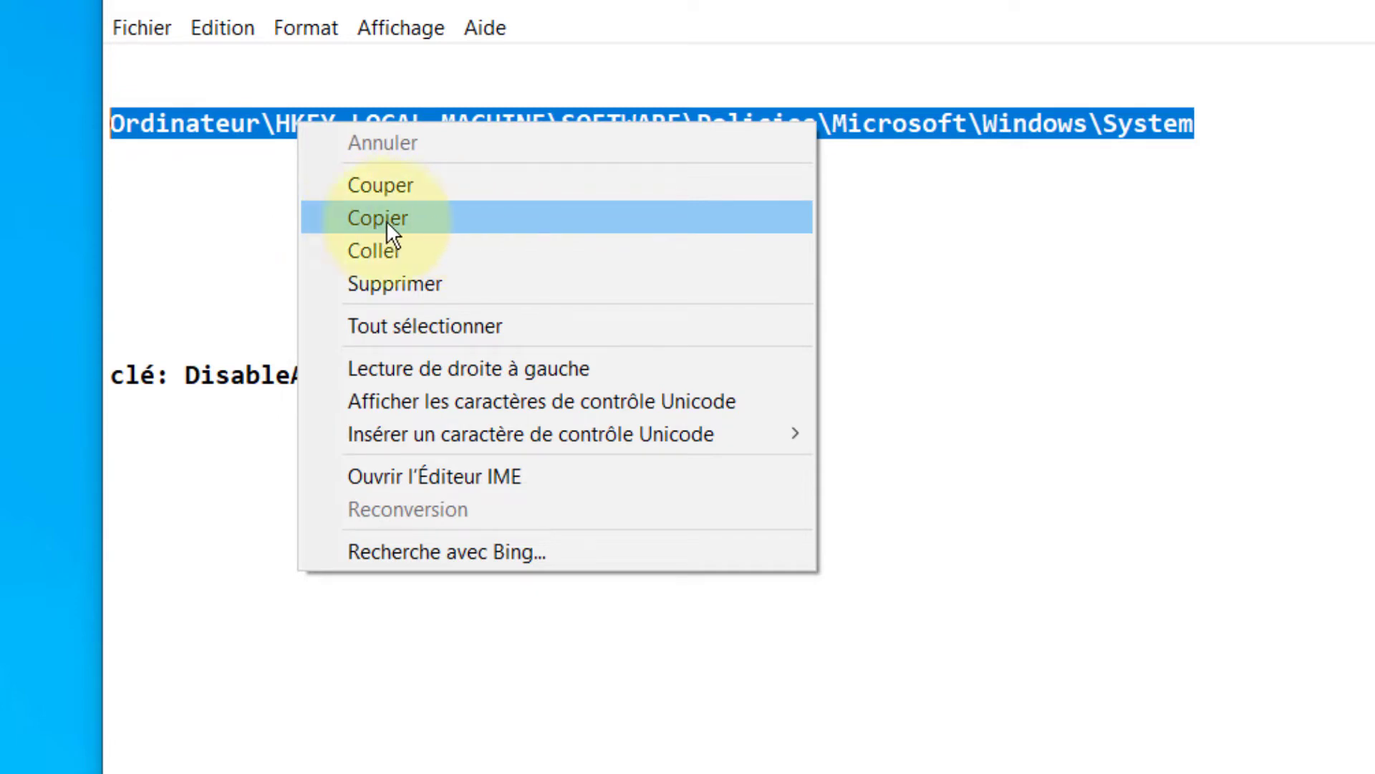
left_click(462, 223)
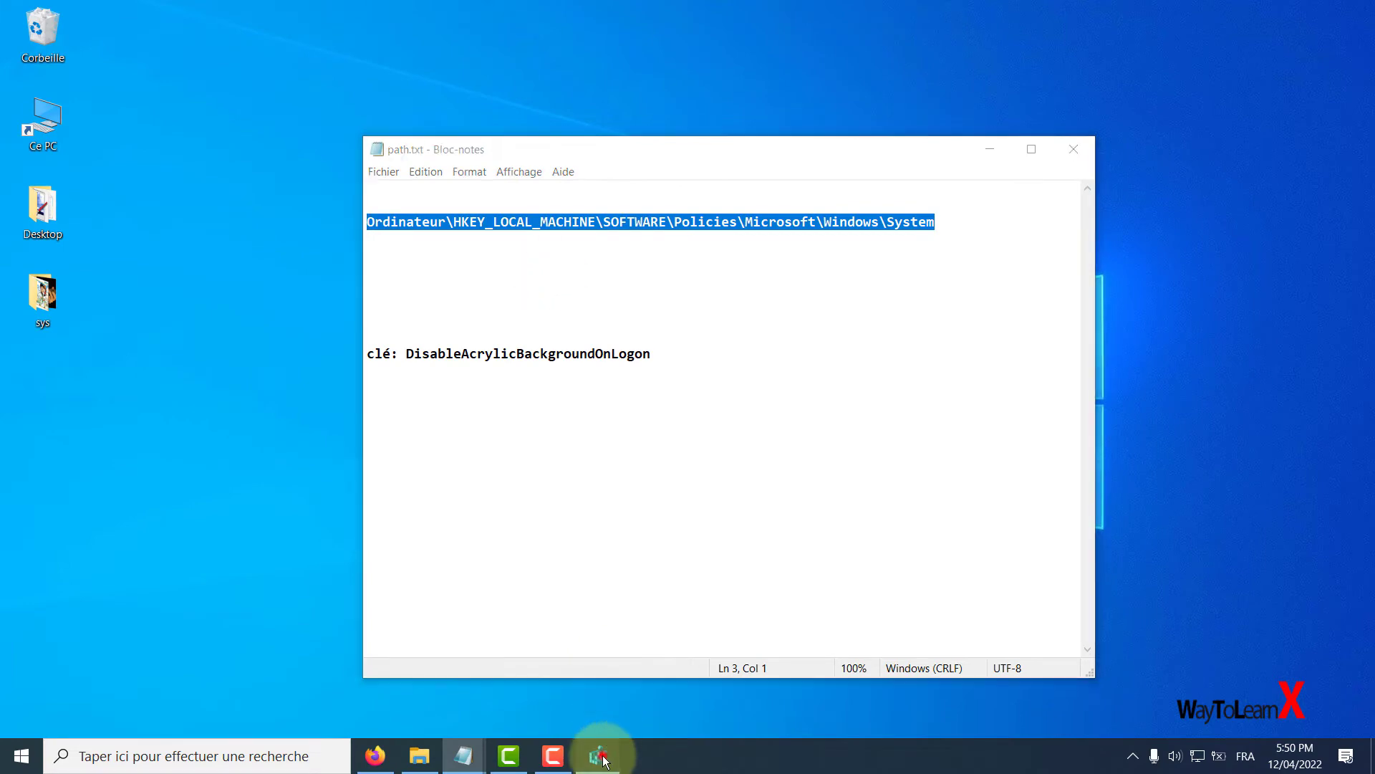
Switch to the Registry Editor and go to the copied path Ordinateur\HKEY_LOCAL_MACHINE\SOFTWARE\Policies\Microsoft\Windows\System
left_click(601, 757)
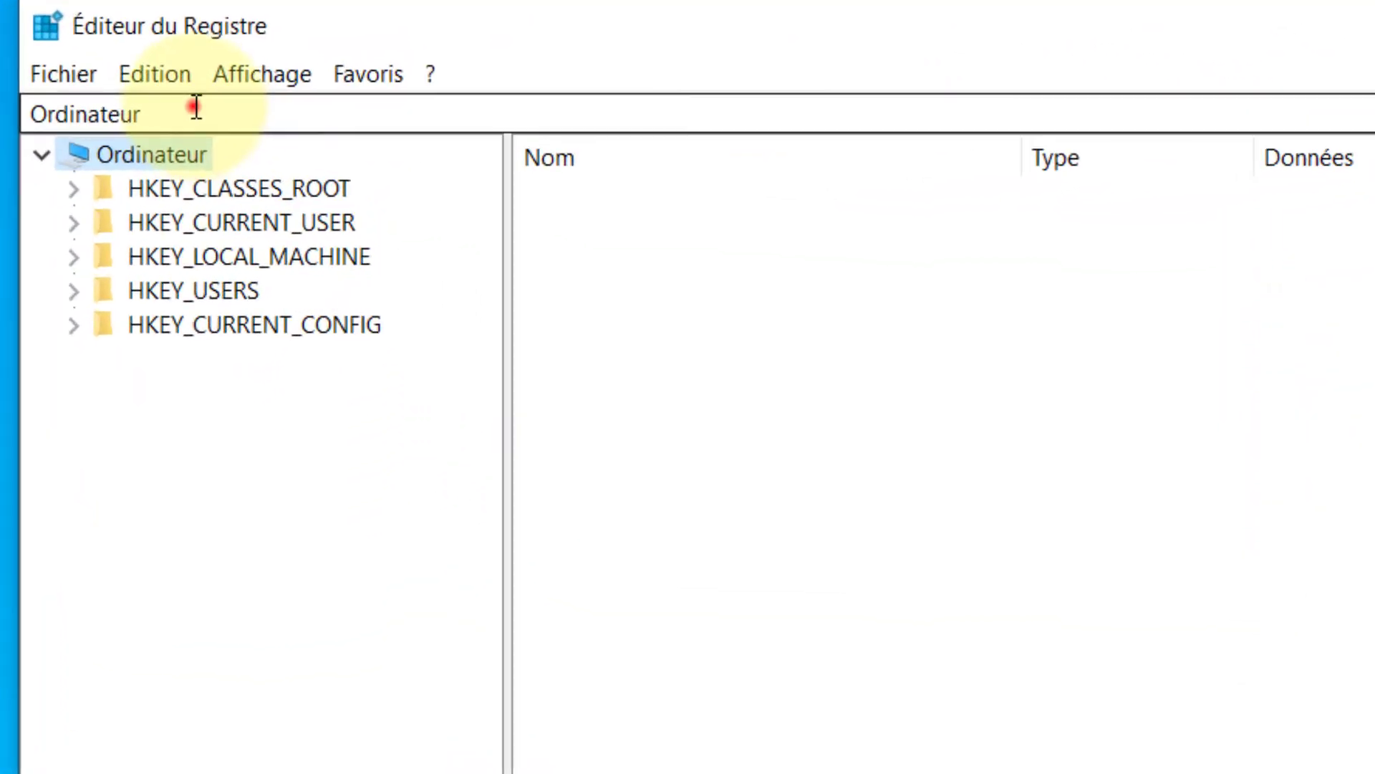
left_click(408, 195)
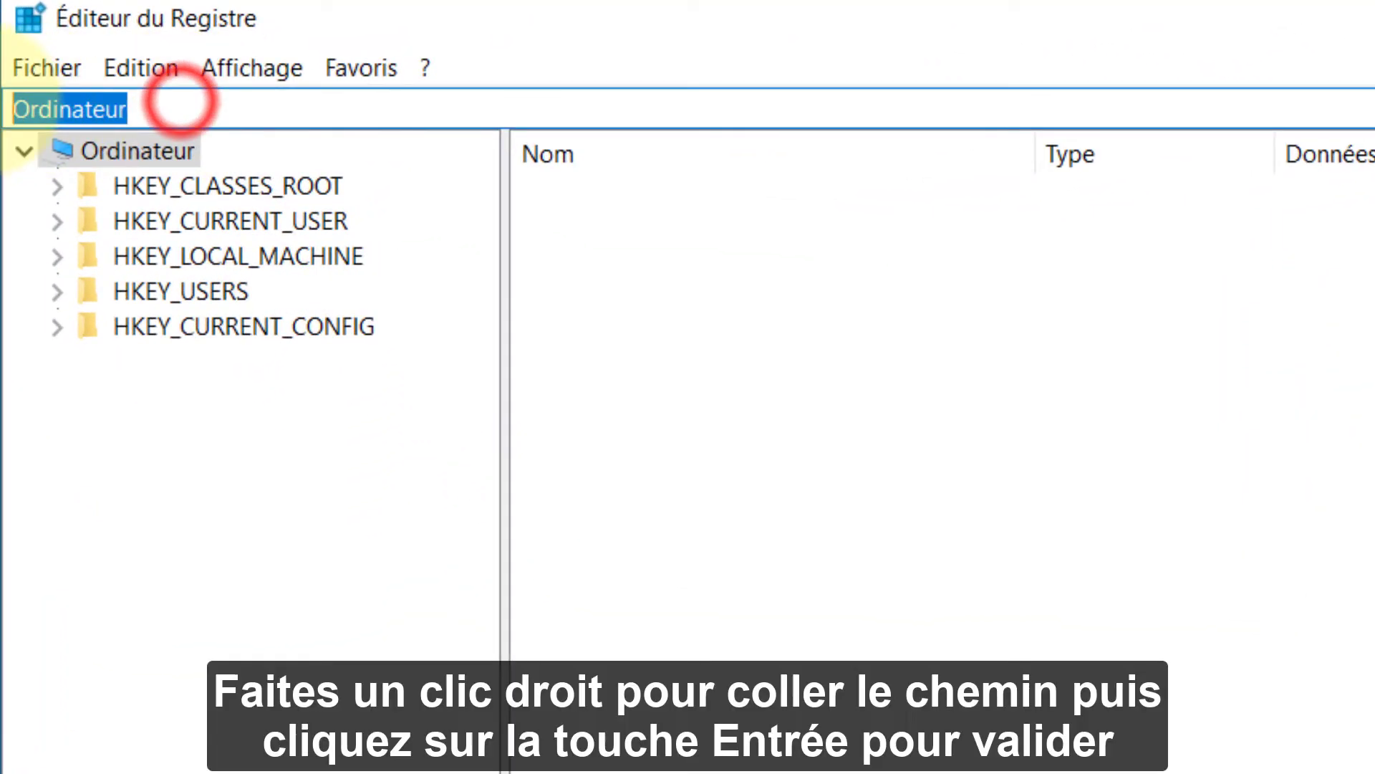
key("Delete")
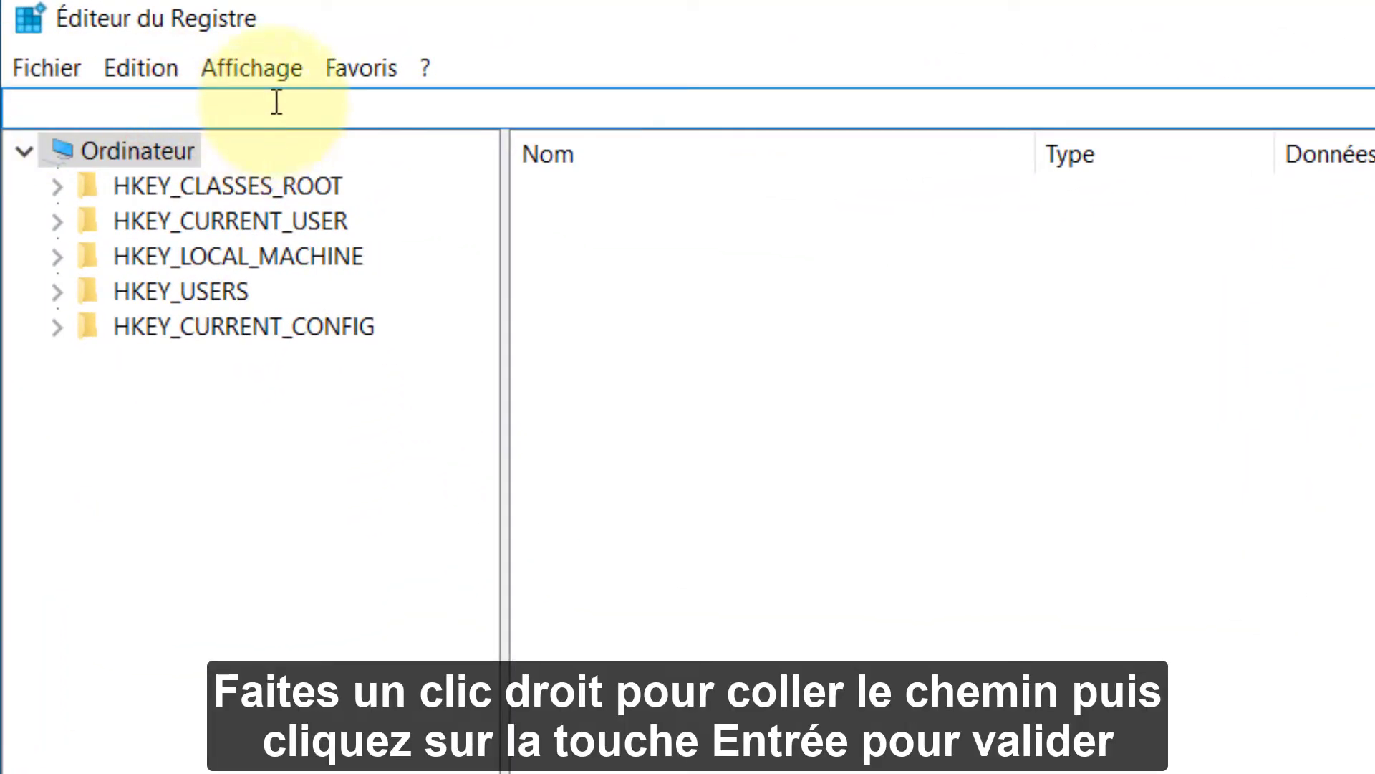
right_click(275, 101)
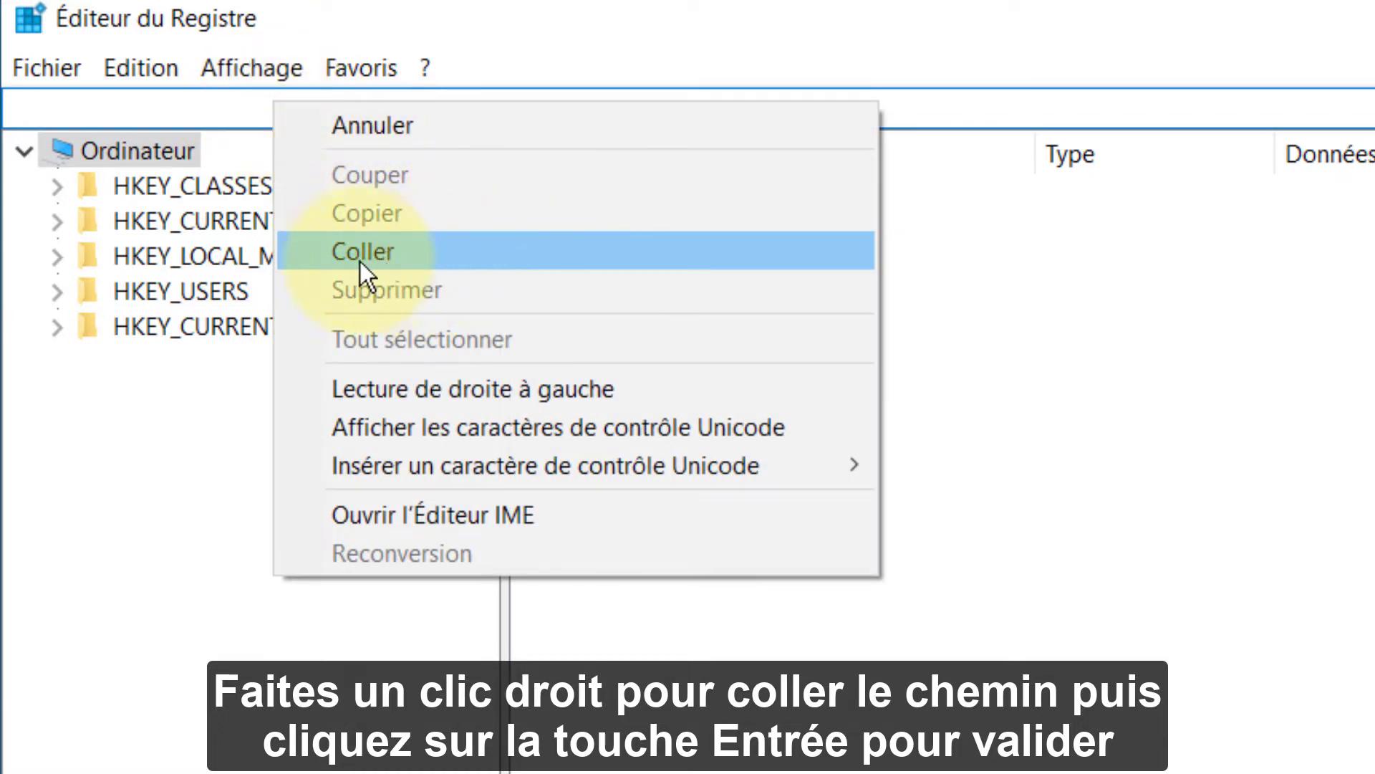
left_click(413, 262)
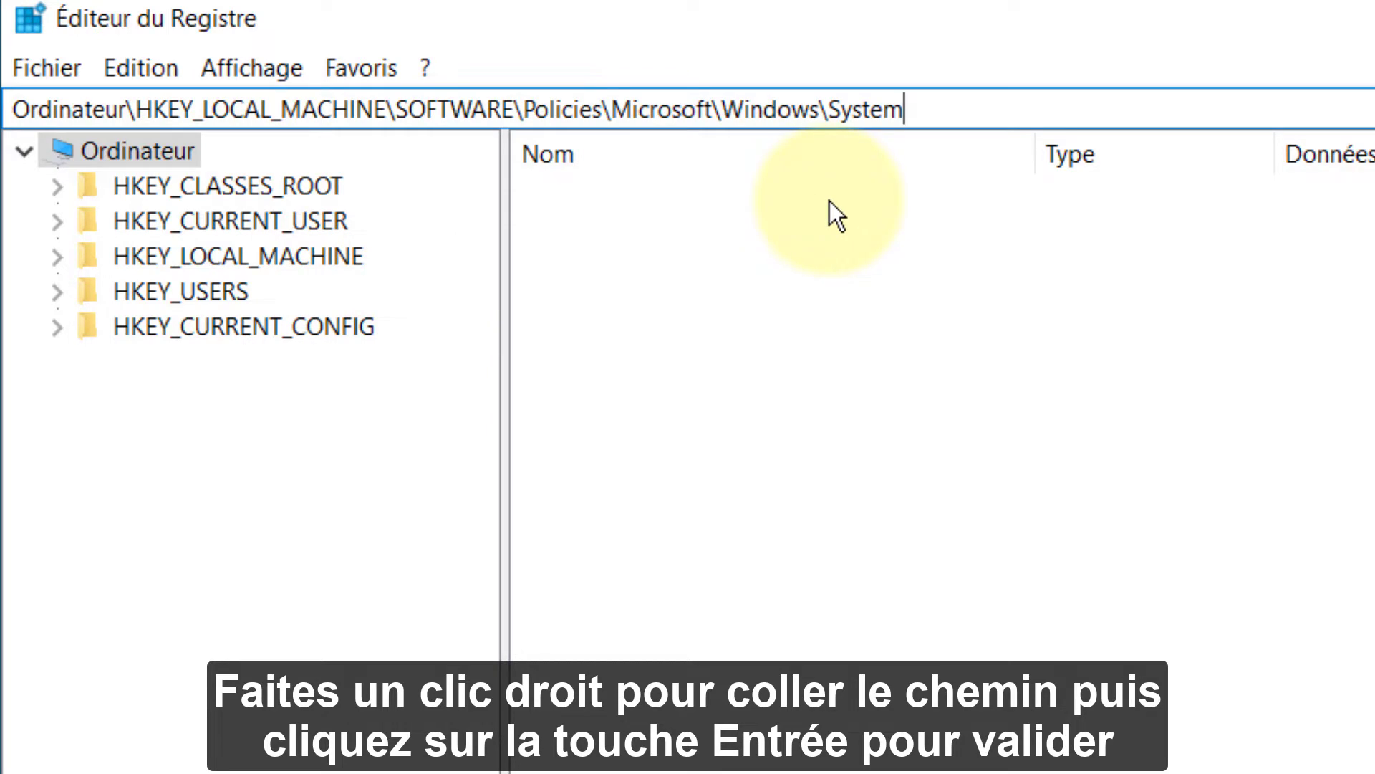
key("Return")
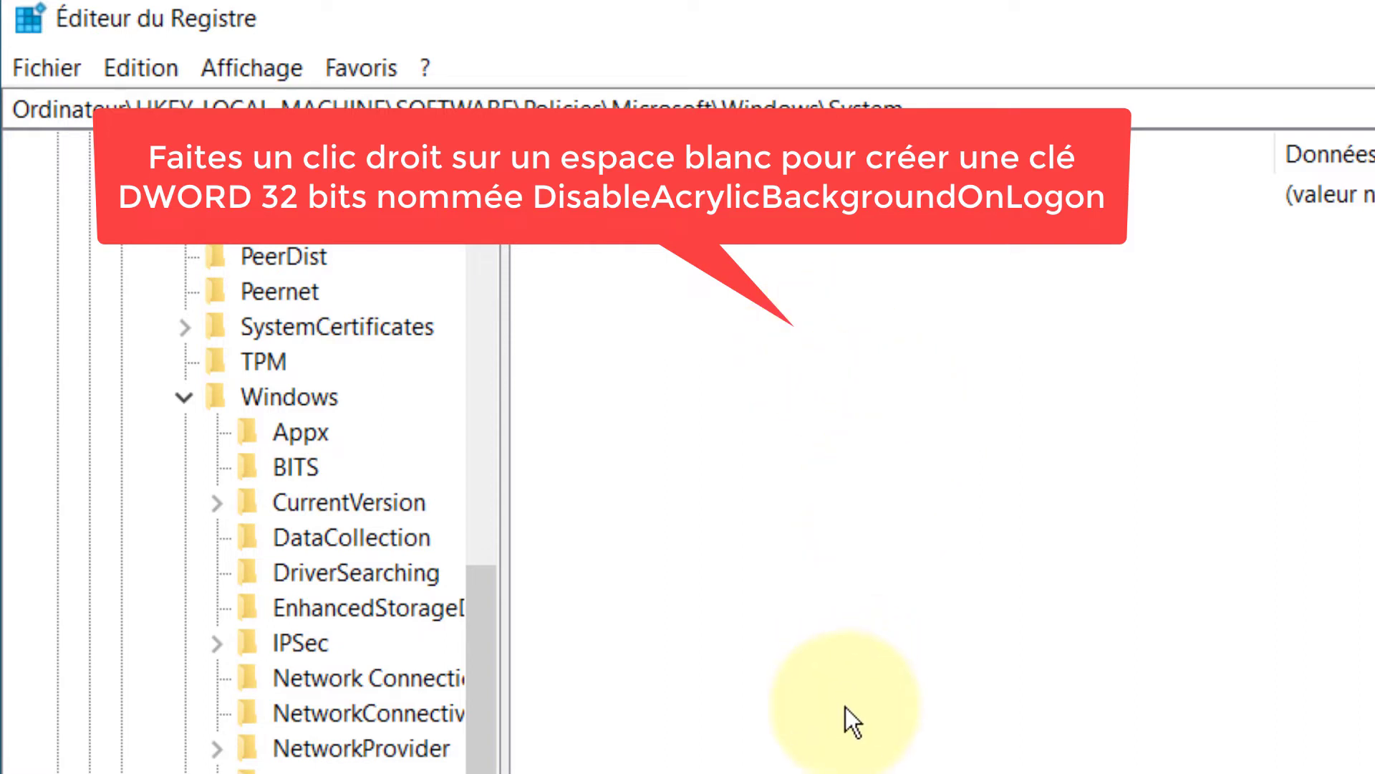
Create a new 32-bit DWORD value in the System key
right_click(754, 354)
mouse_move(938, 376)
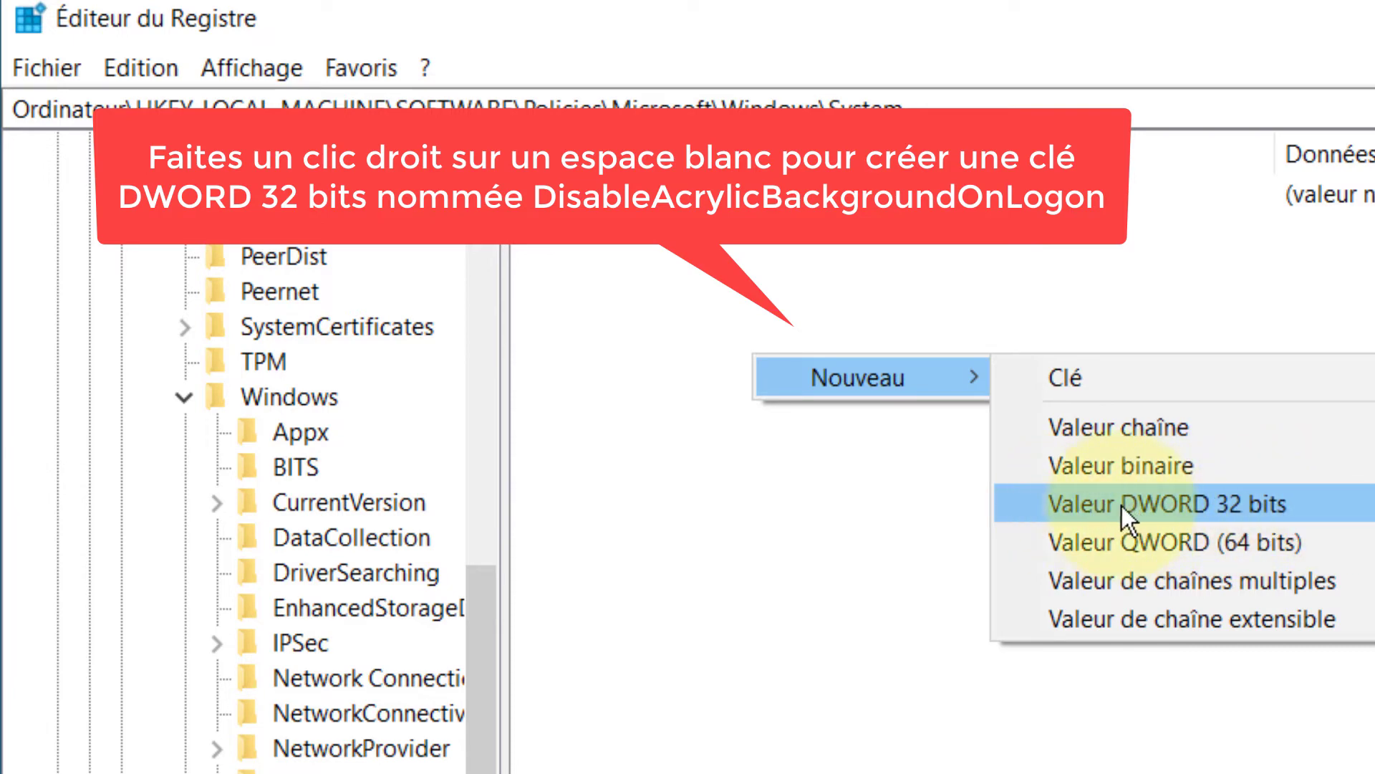
left_click(1219, 497)
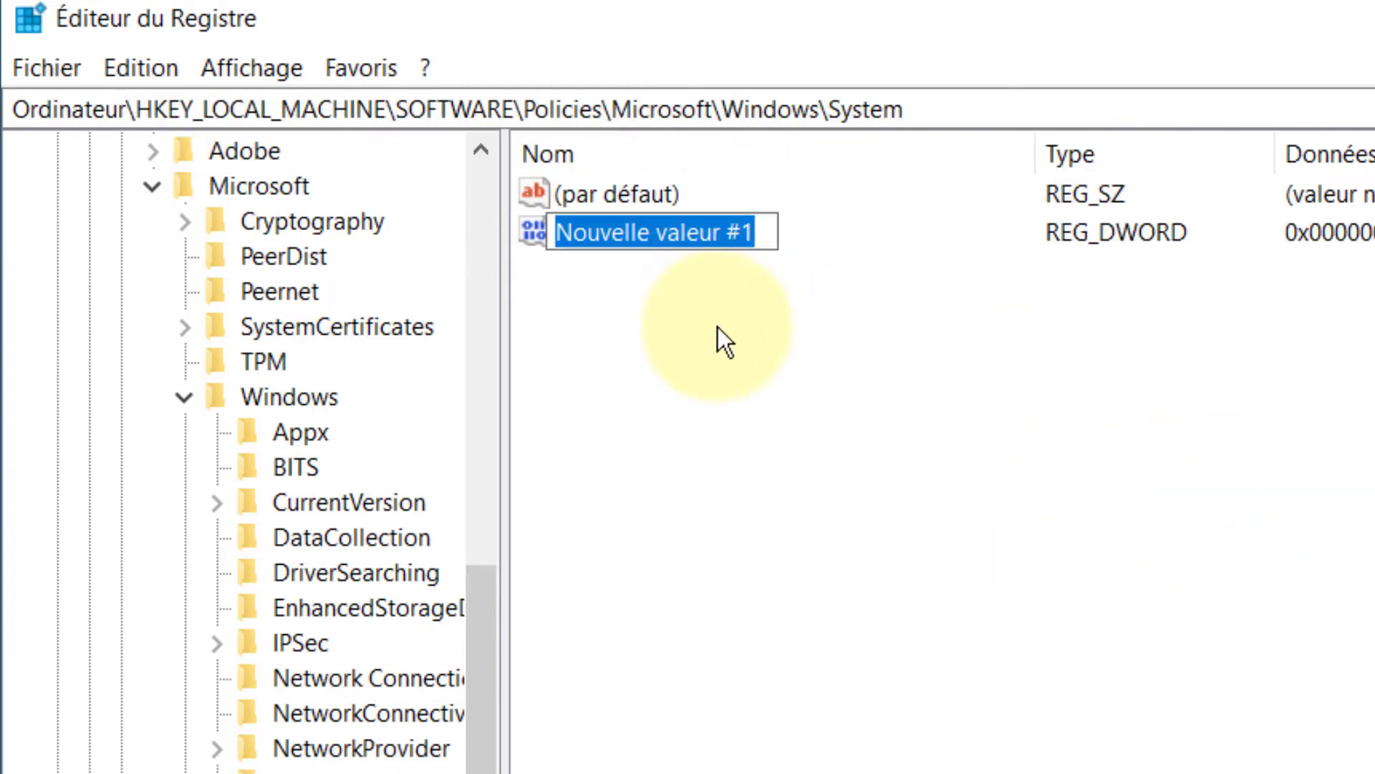
Switch to path.txt in Notepad and copy the key name DisableAcrylicBackgroundOnLogon
key("alt+Tab")
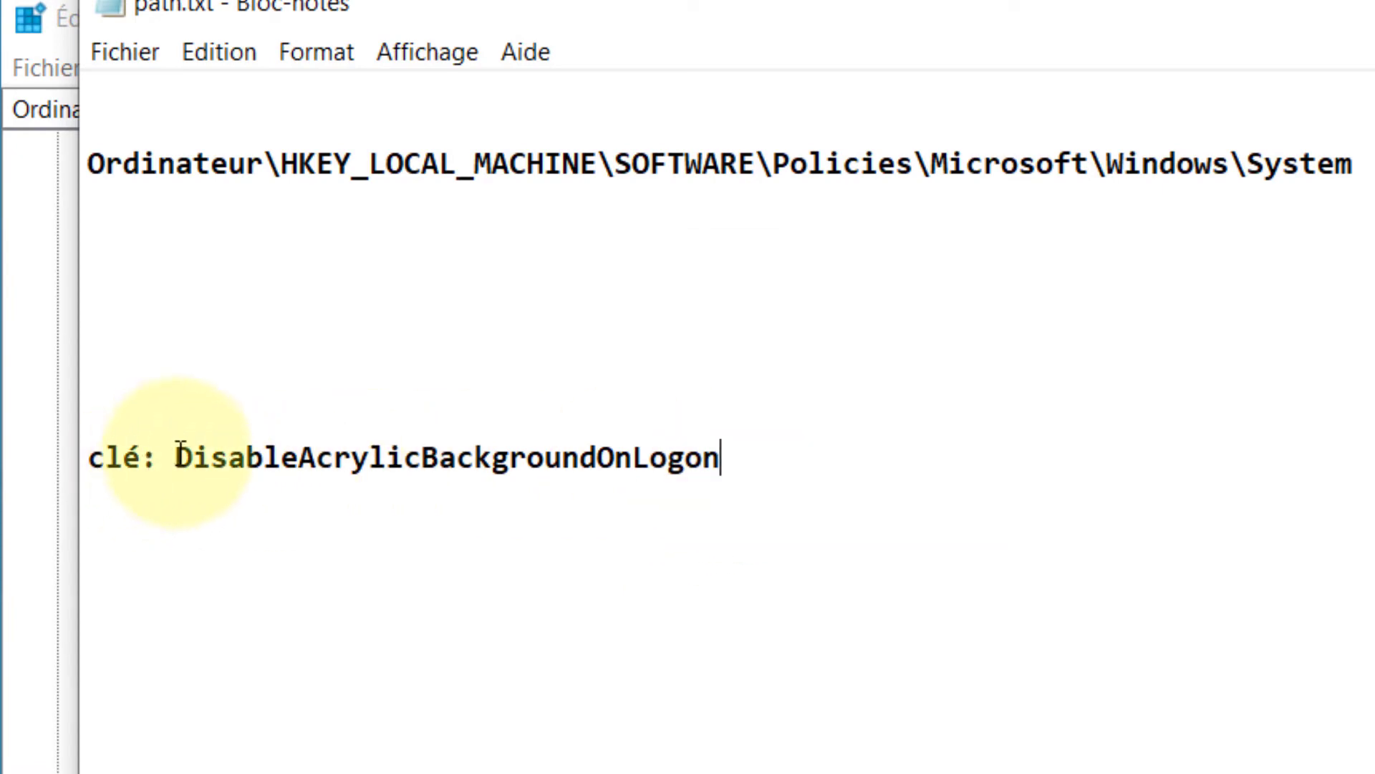
left_click_drag(180, 456, 720, 456)
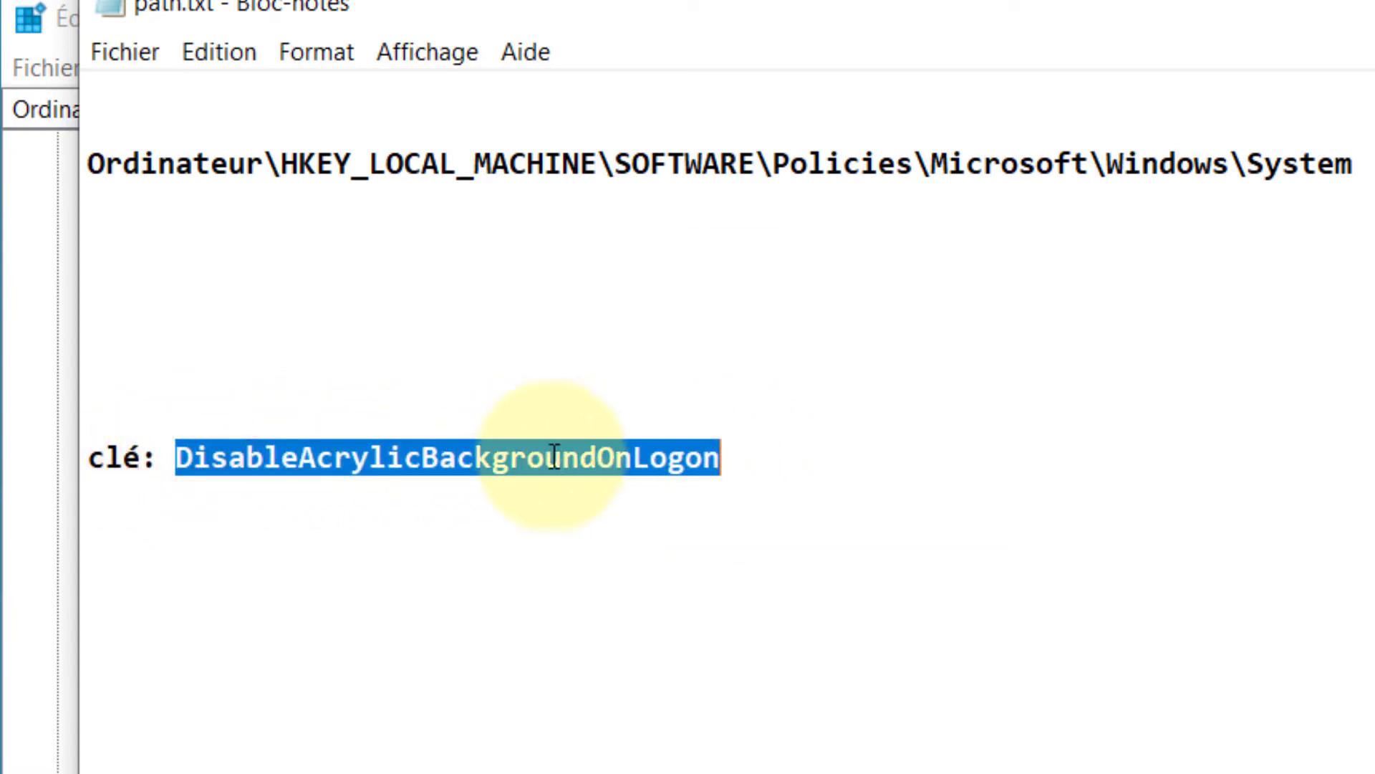
right_click(360, 451)
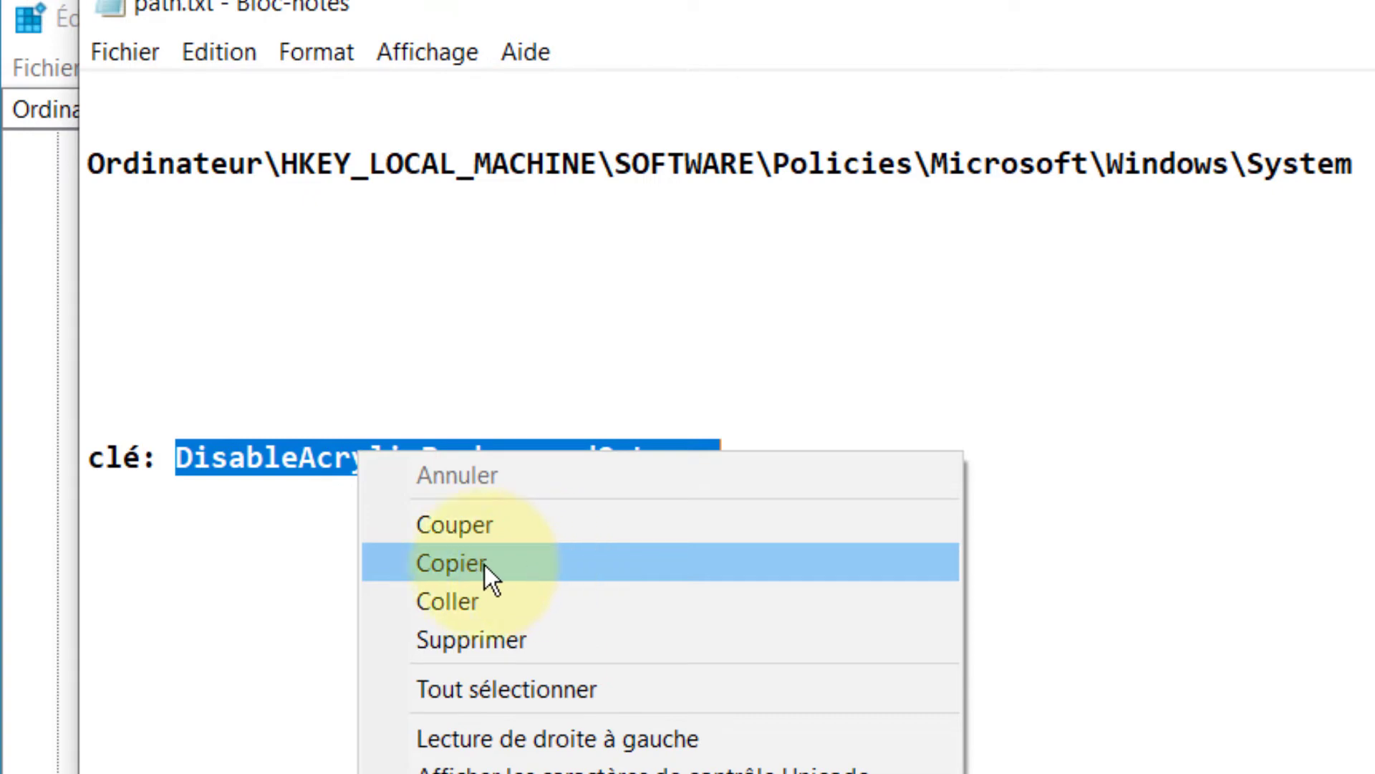
left_click(523, 564)
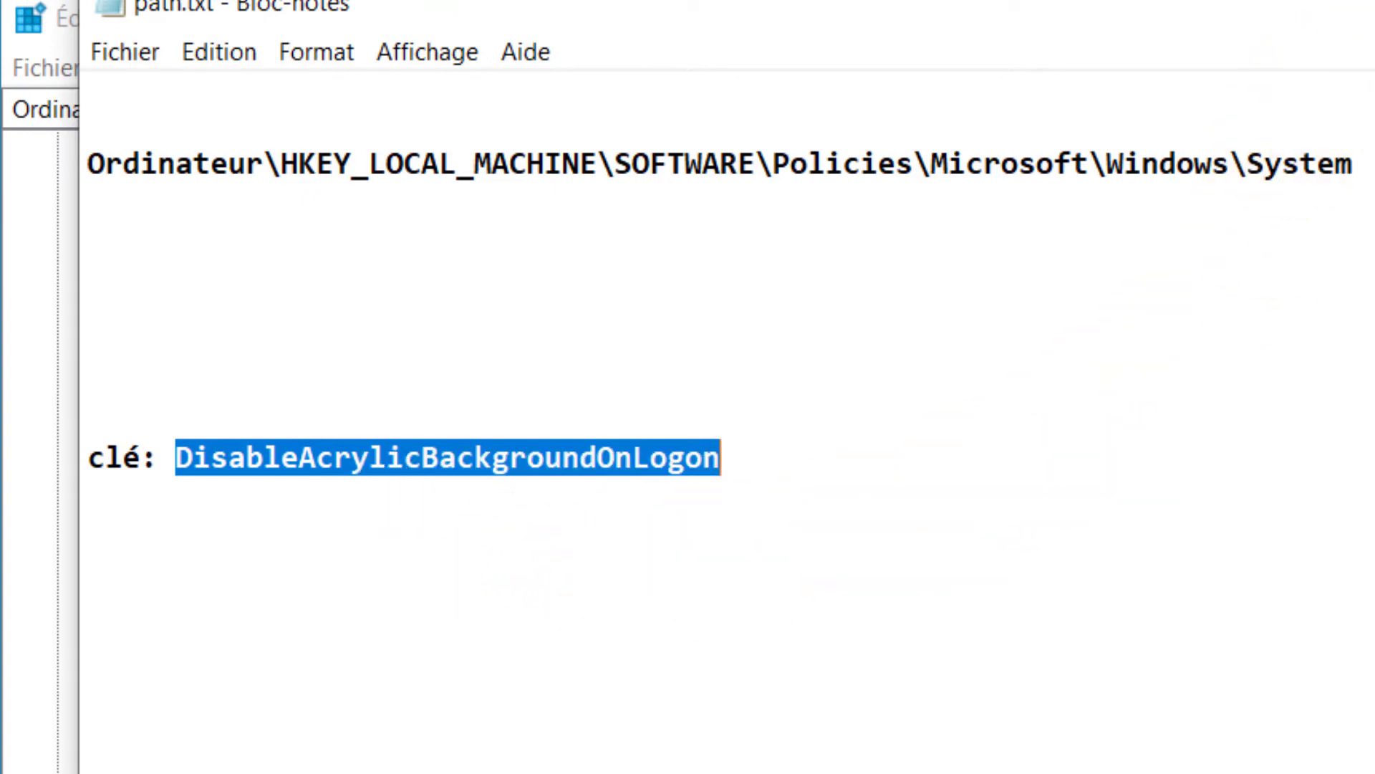
Switch back to the Registry Editor and rename the new DWORD value to the copied name DisableAcrylicBackgroundOnLogon
key("alt+Tab")
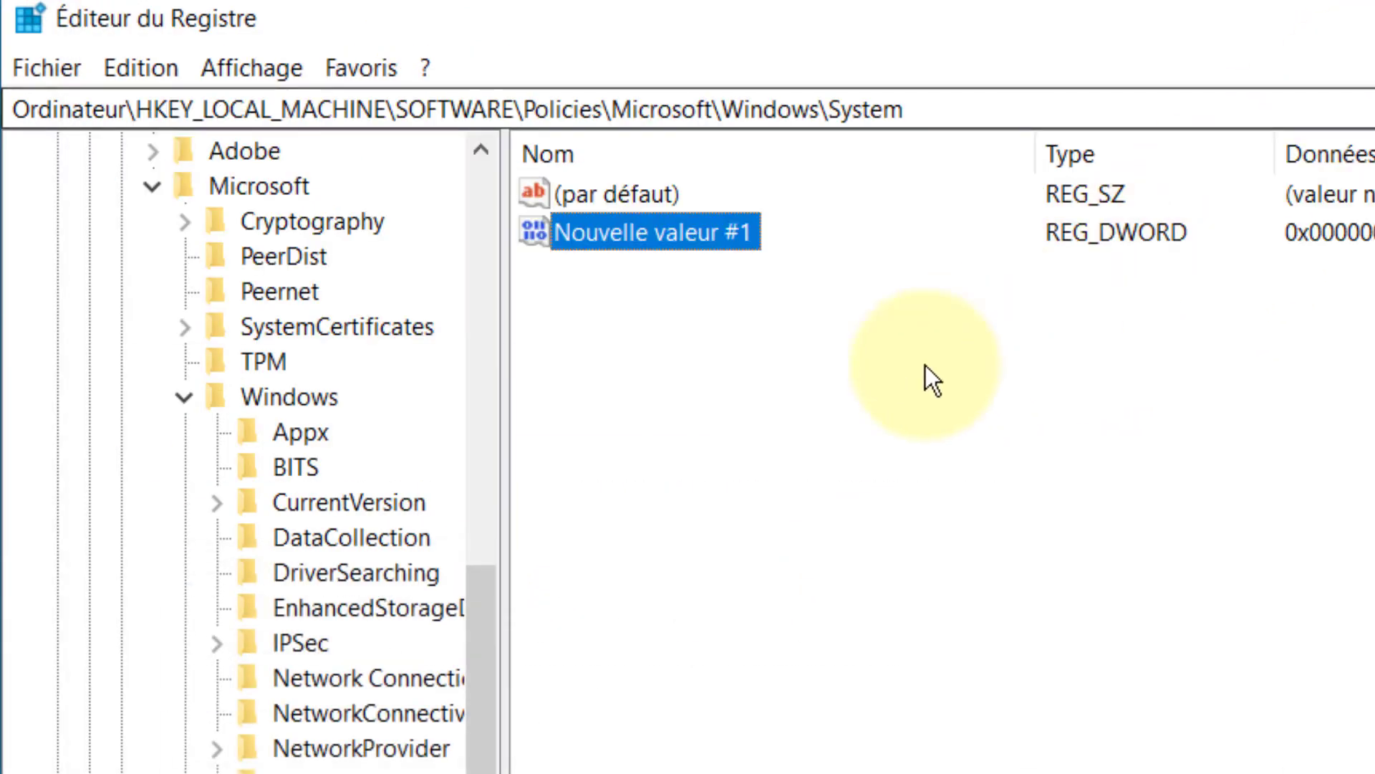
left_click(687, 237)
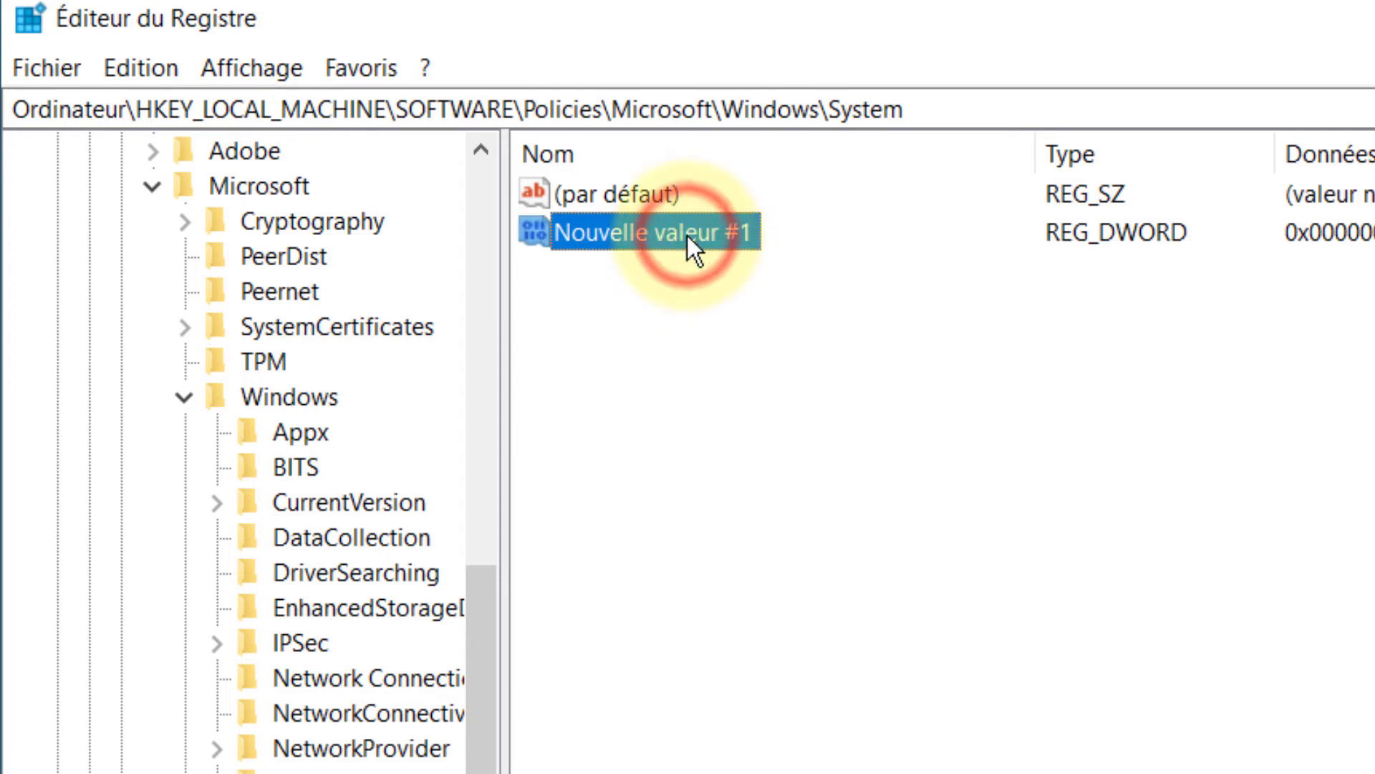
right_click(659, 235)
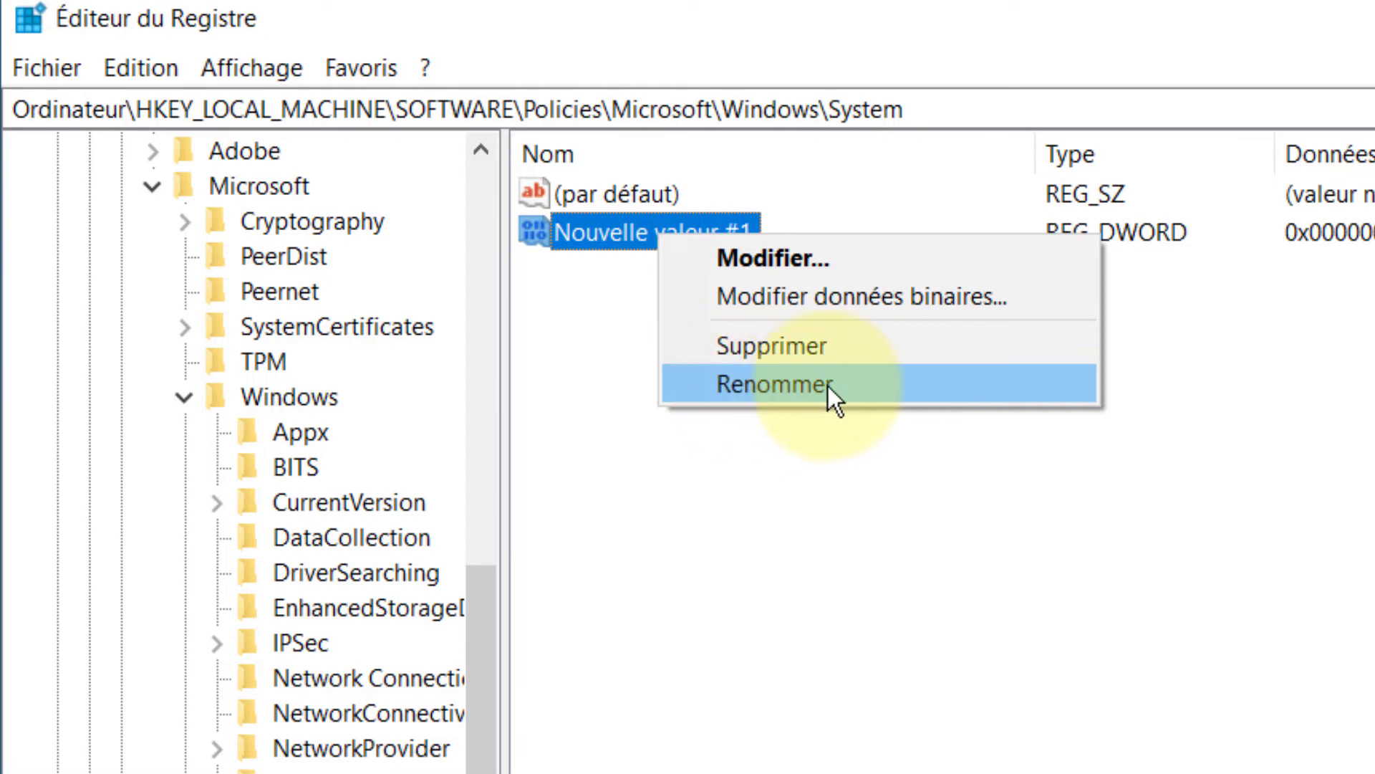
left_click(866, 385)
key("BackSpace")
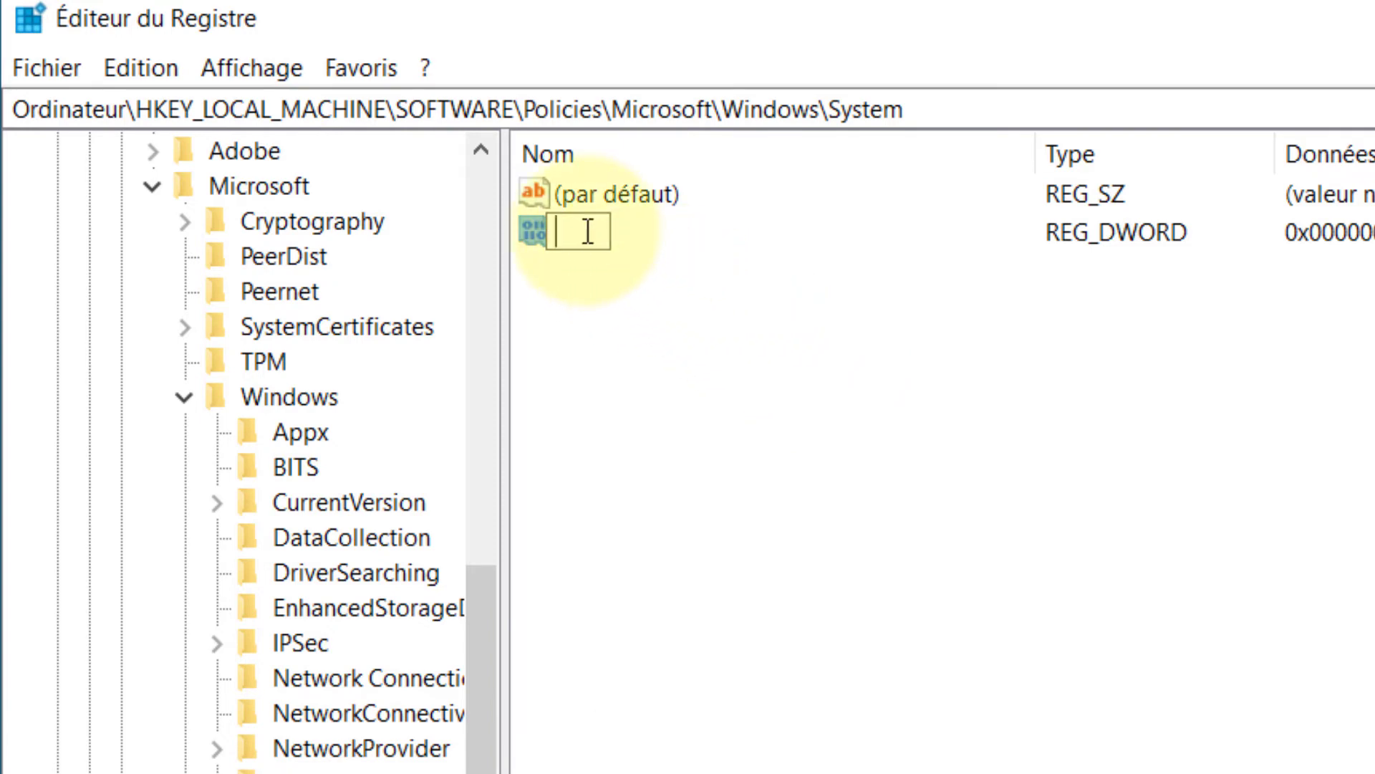
right_click(611, 223)
left_click(704, 368)
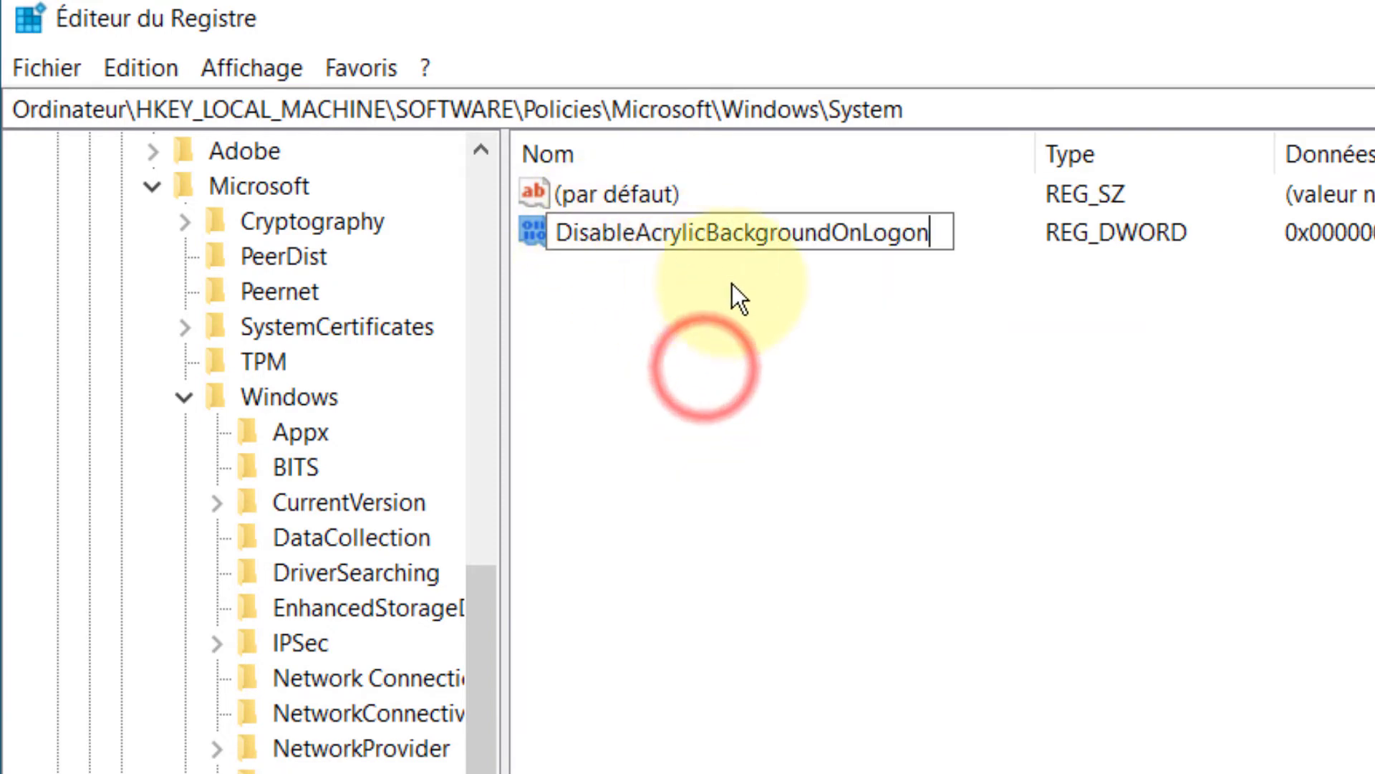
key("Return")
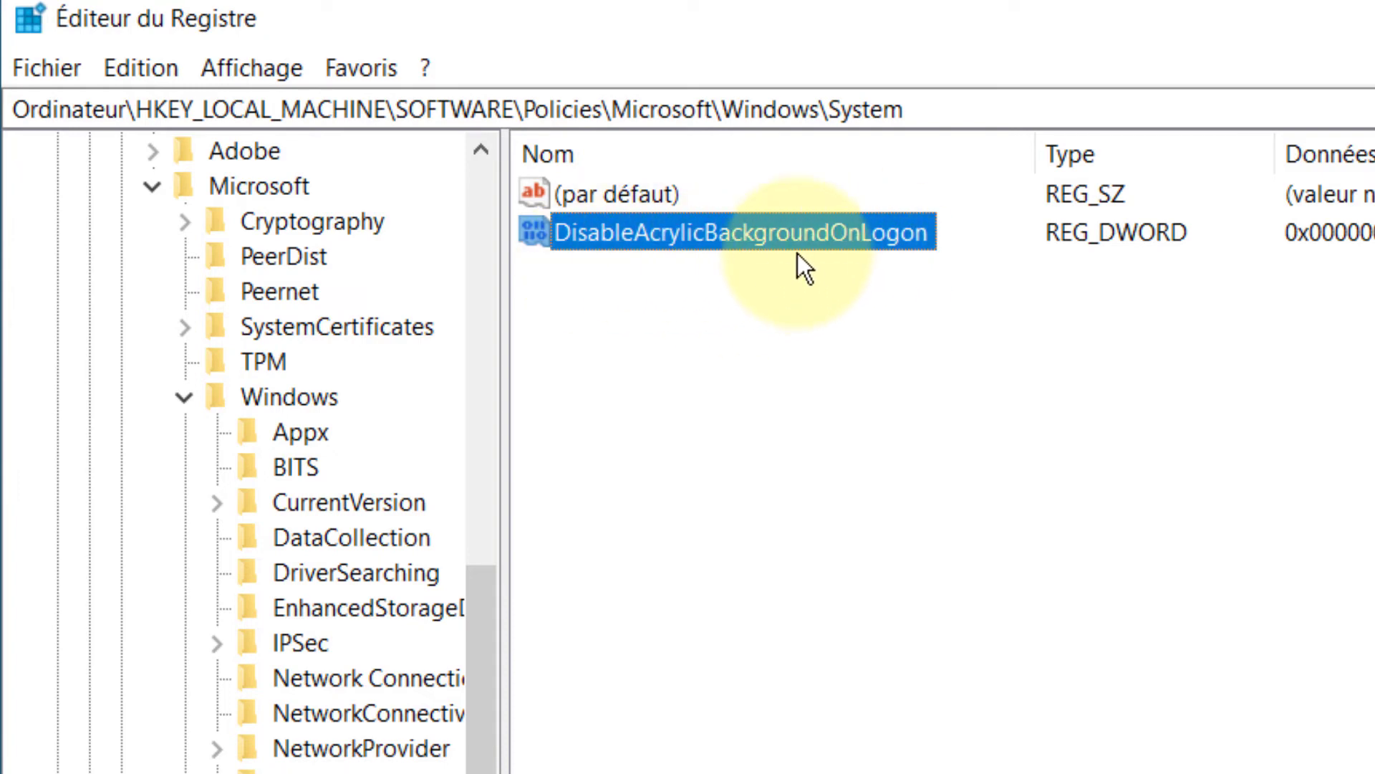
Set the value data of DisableAcrylicBackgroundOnLogon to 1 with the hexadecimal base, and close the Registry Editor
right_click(778, 242)
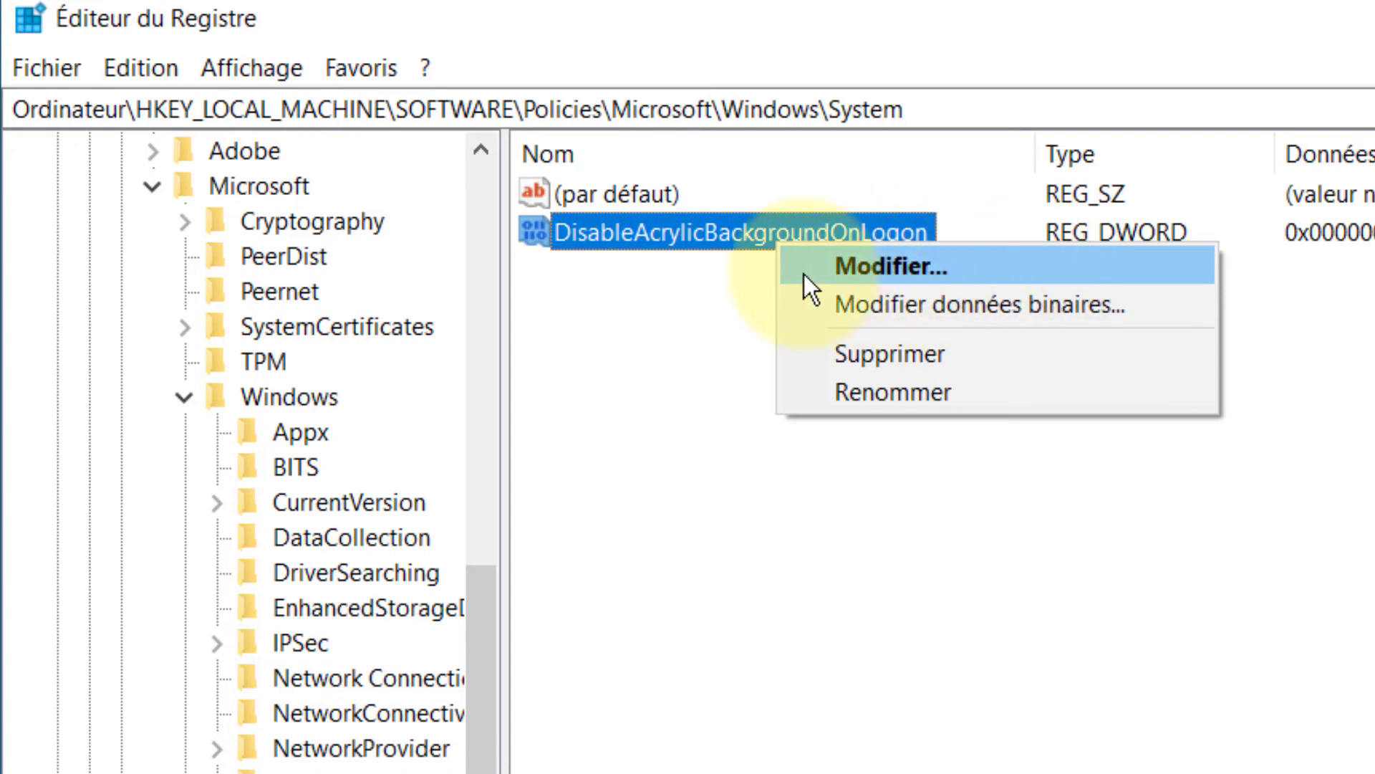
left_click(978, 271)
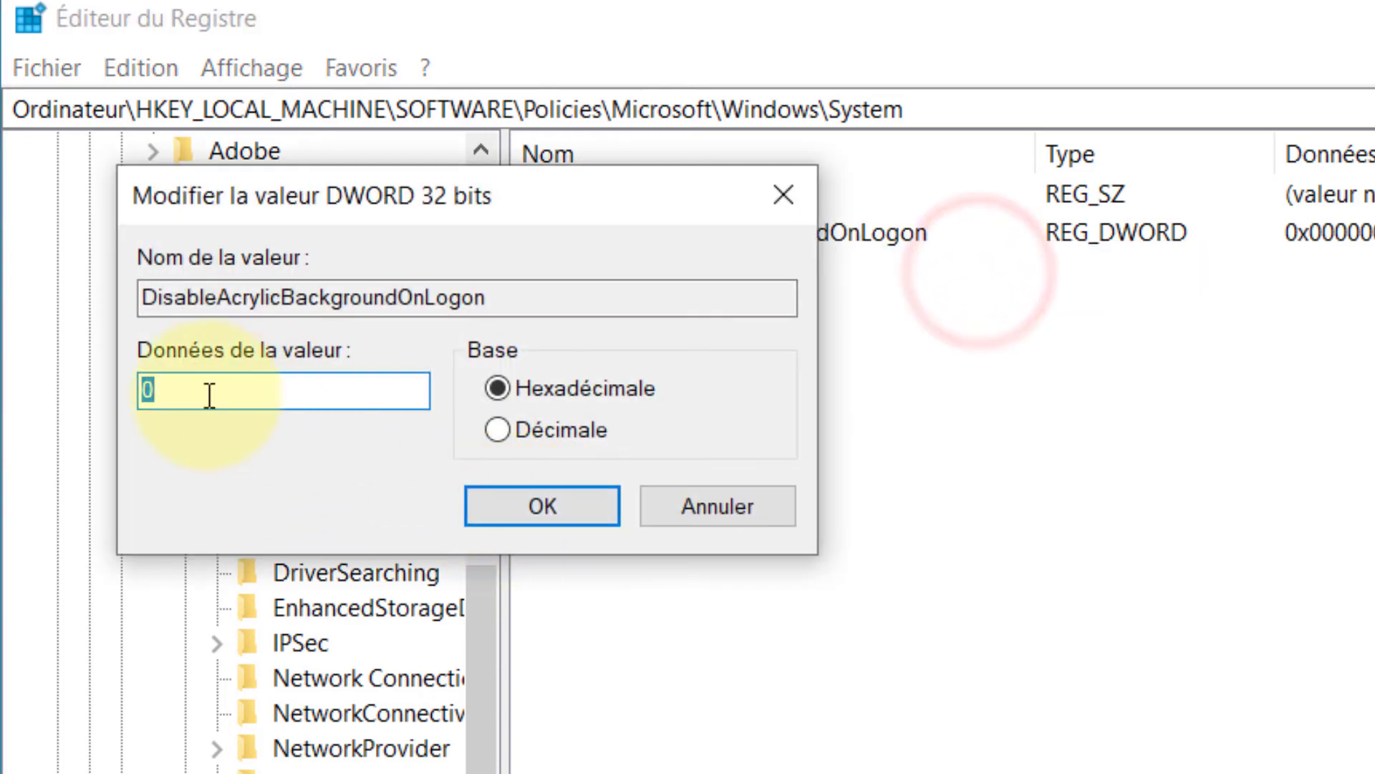
key("BackSpace")
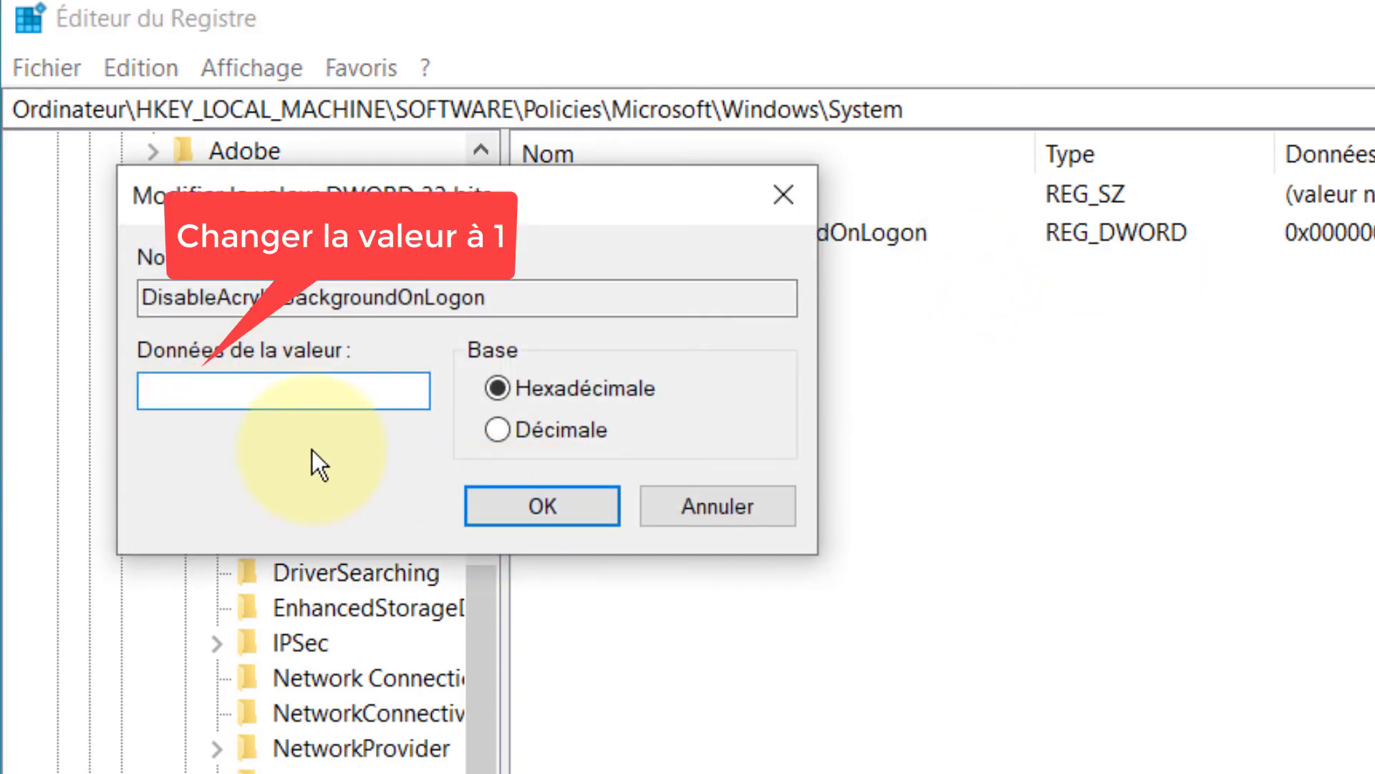
type("1")
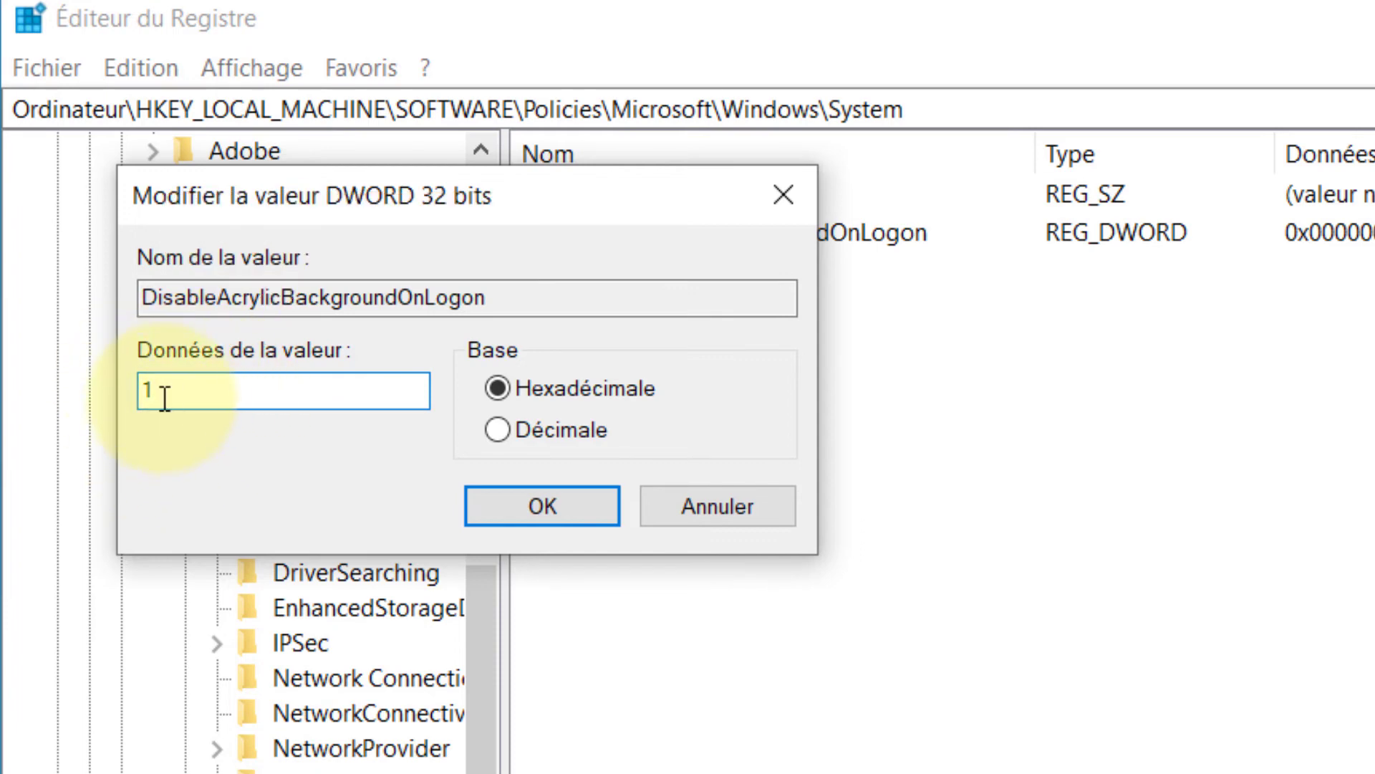
left_click(537, 510)
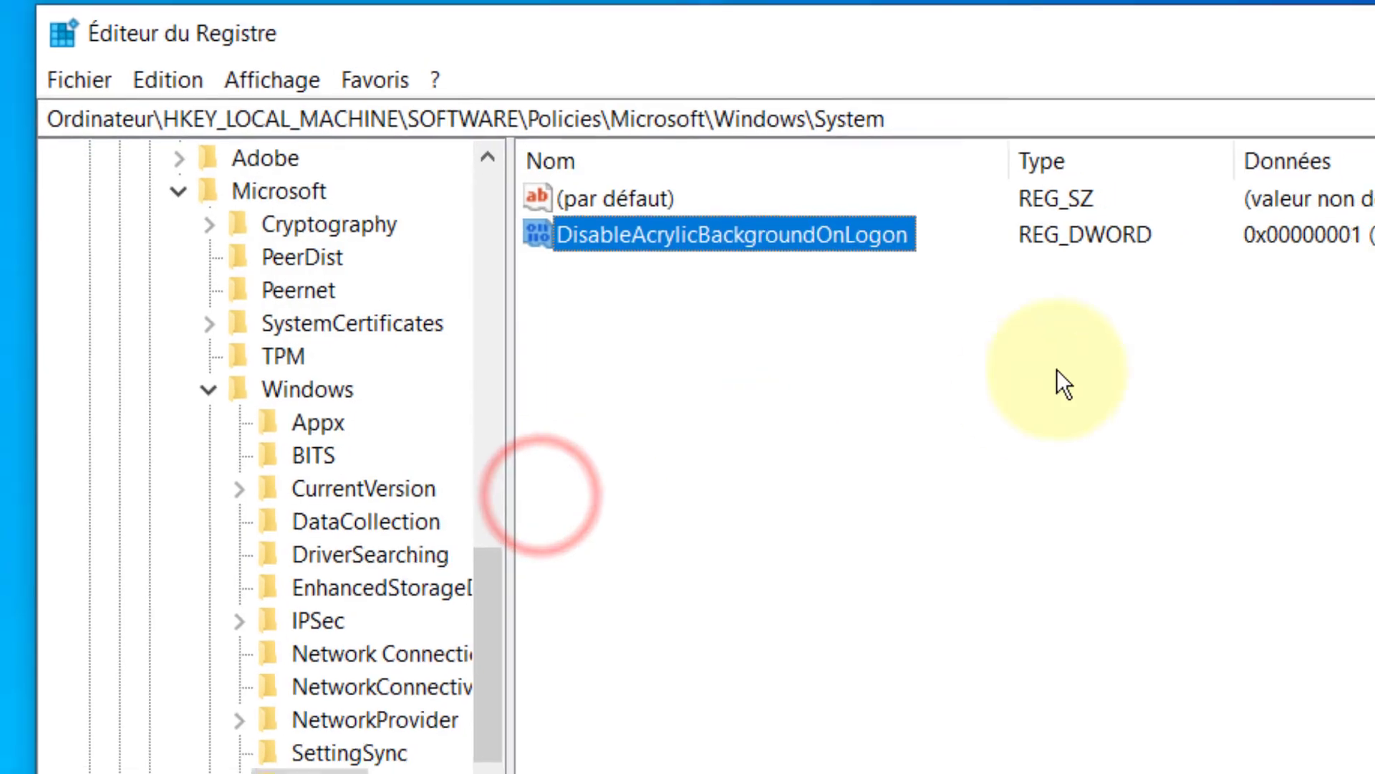
left_click(1374, 63)
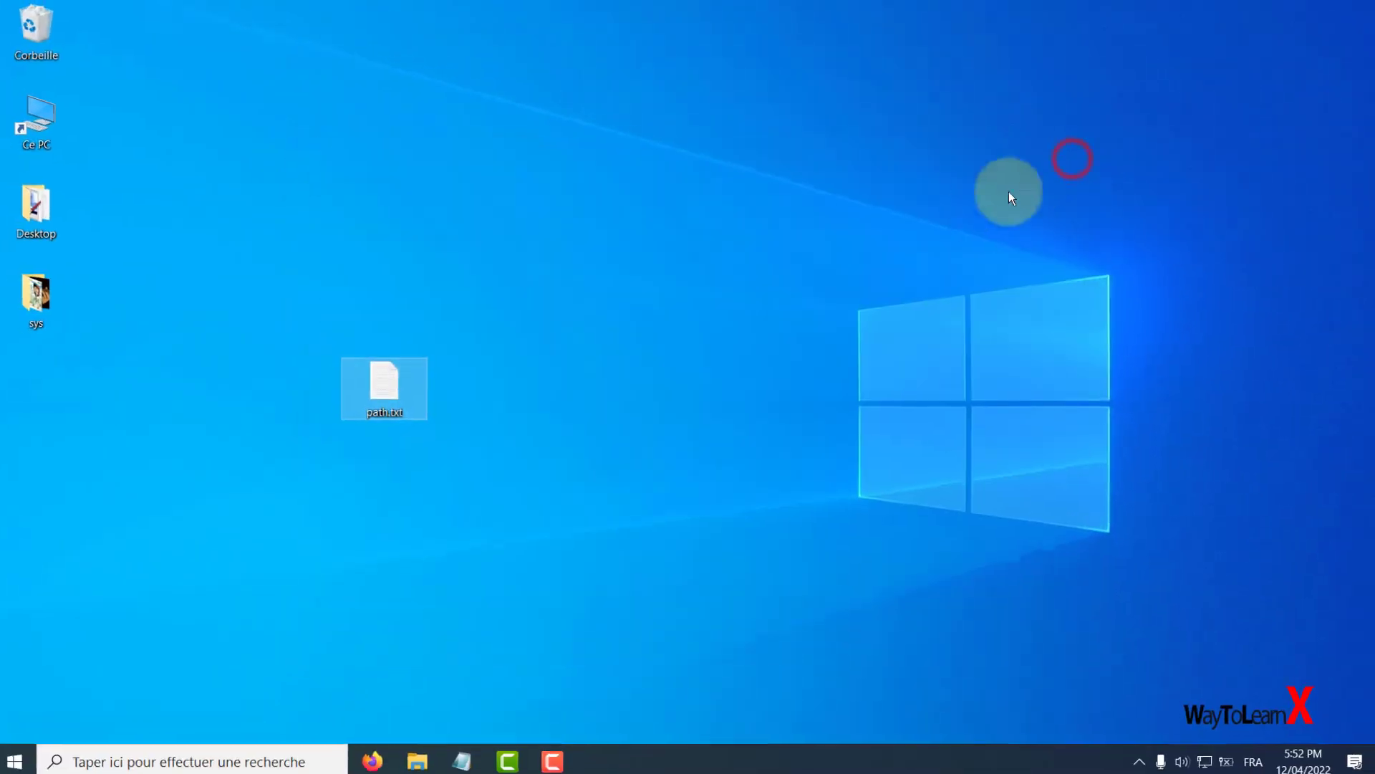
View the computer's power options, including the restart choice Redémarrer, and dismiss them
left_click(21, 742)
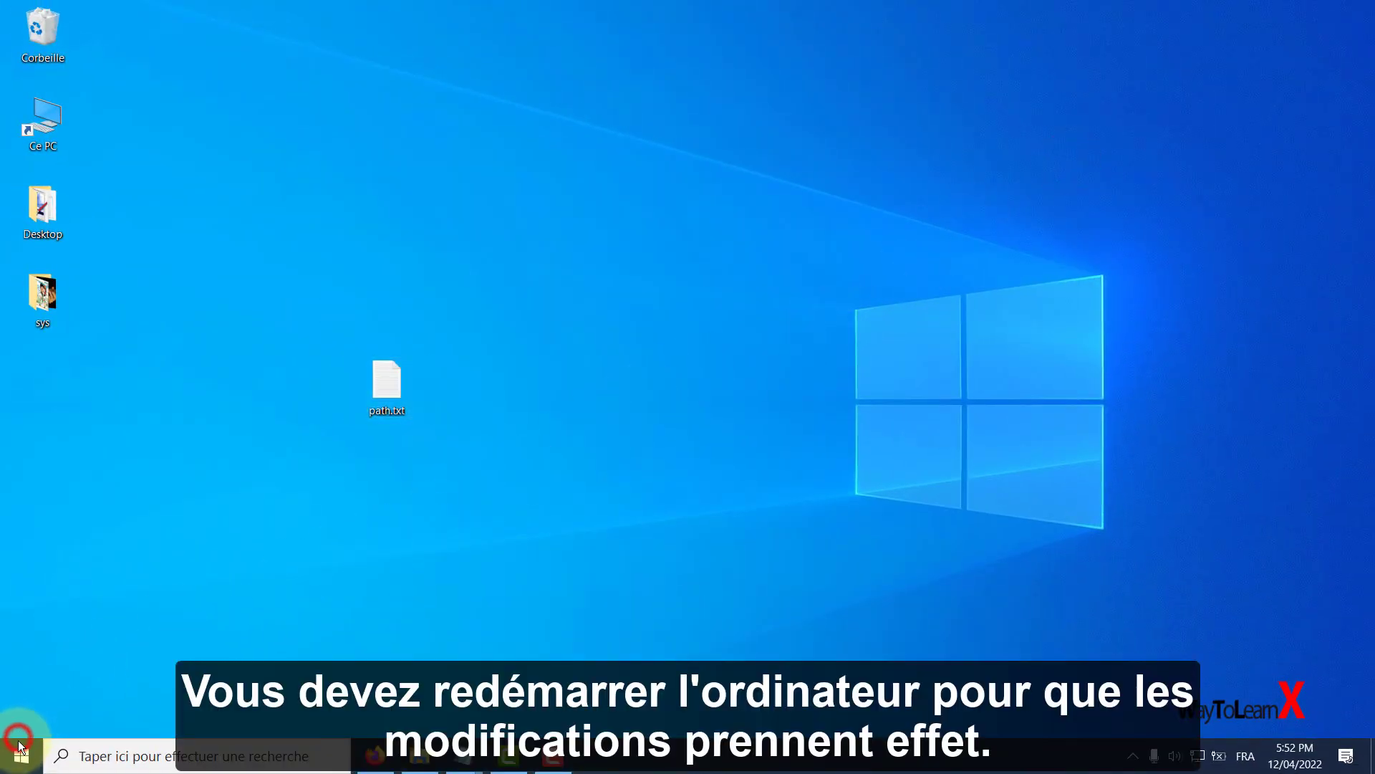
left_click(32, 712)
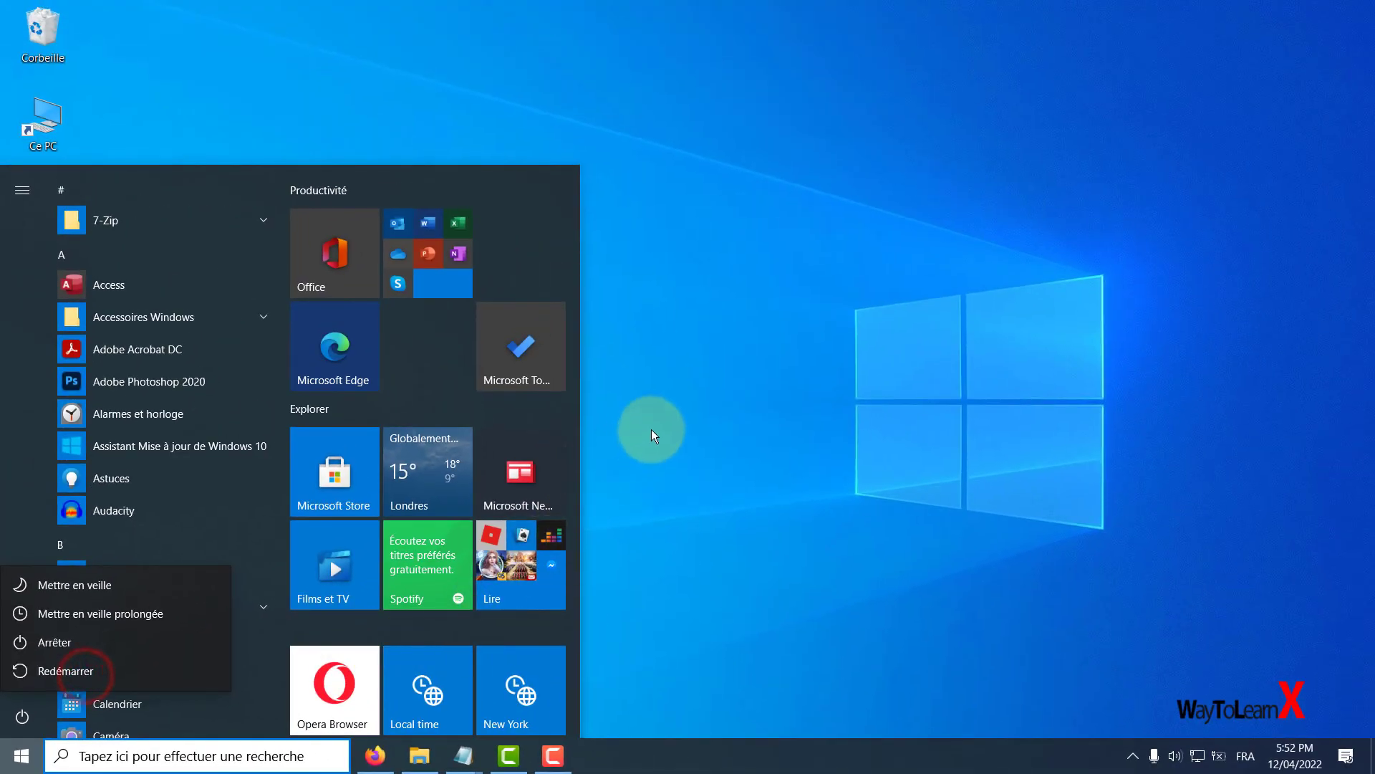
left_click(654, 427)
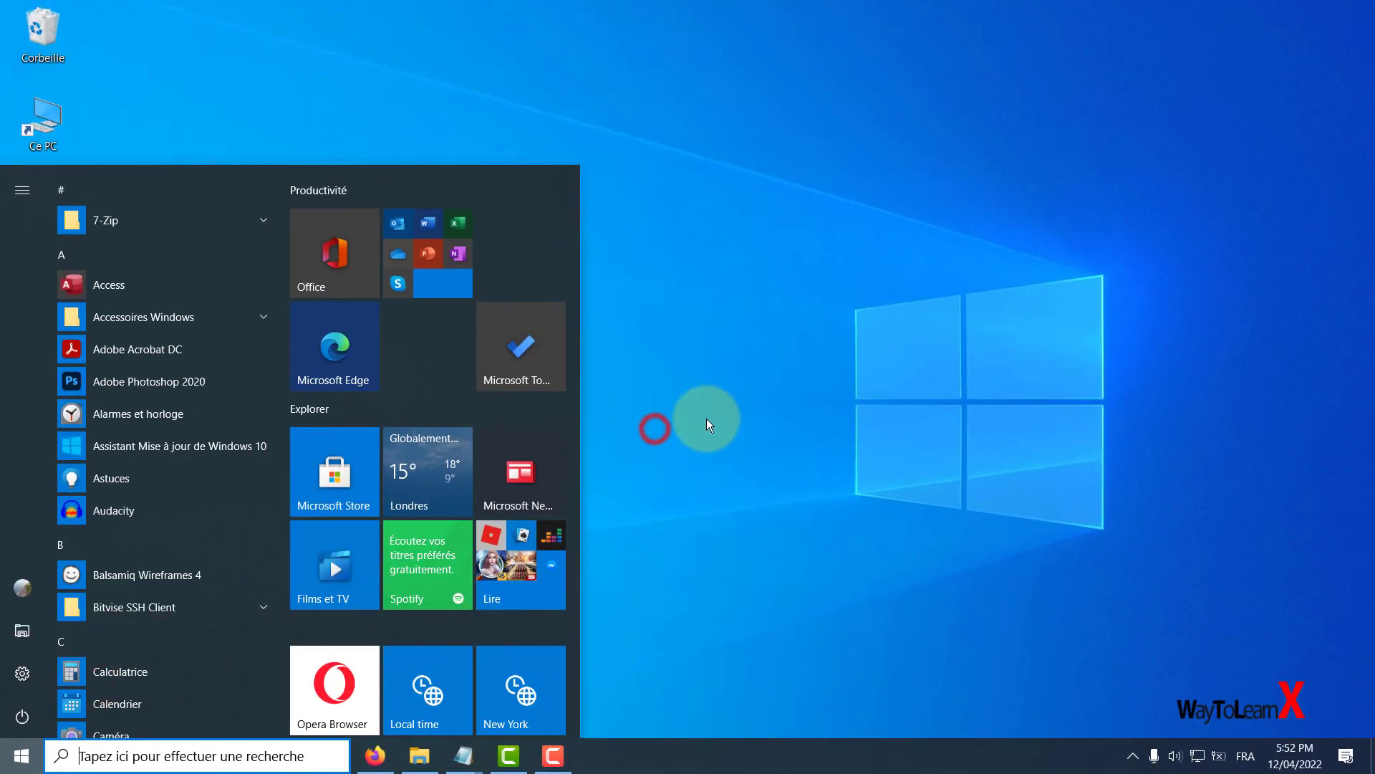